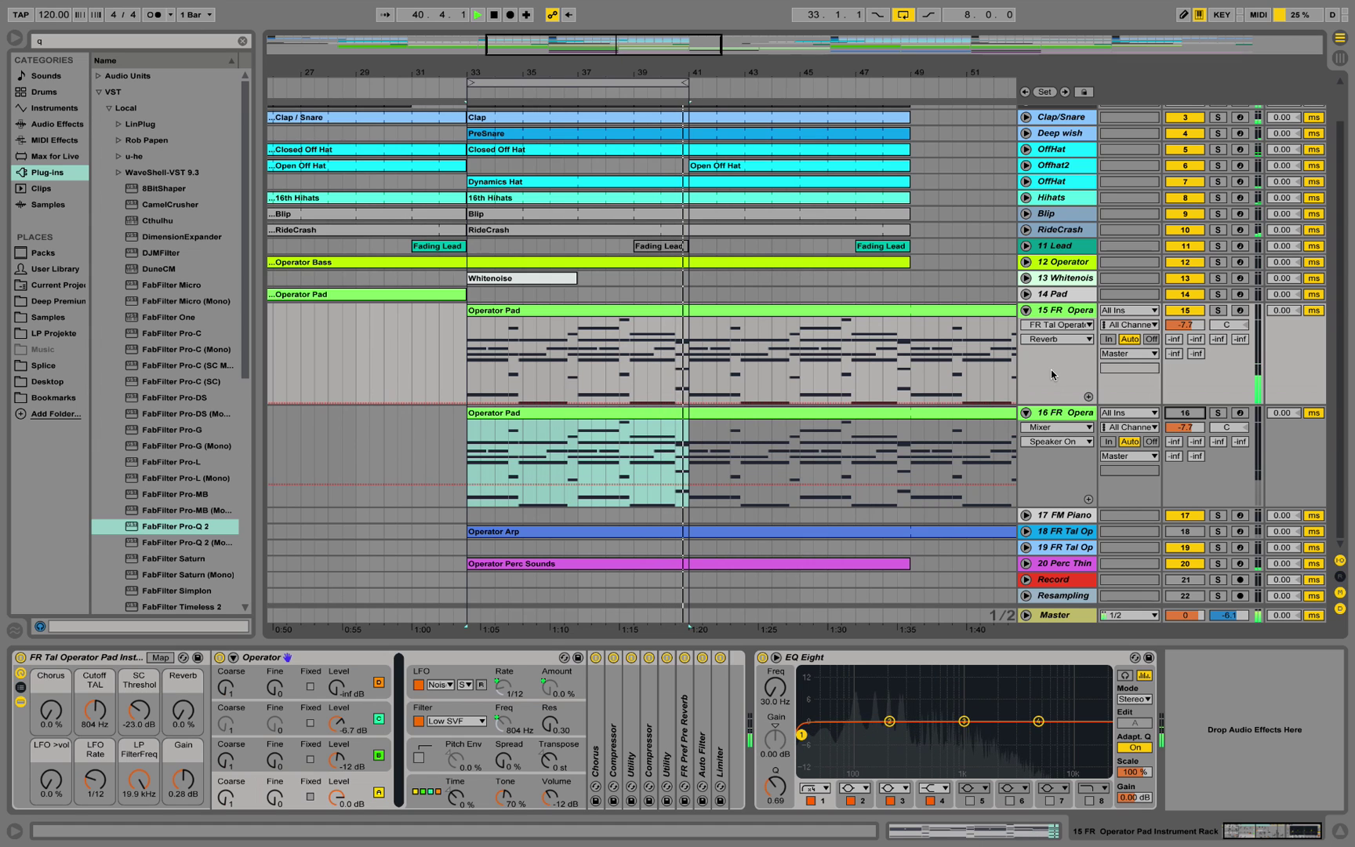
Stop playback and list the Deep Premium folder's contents in the browser
{"action": "key", "text": "space"}
{"action": "left_click", "coordinate": [59, 301]}
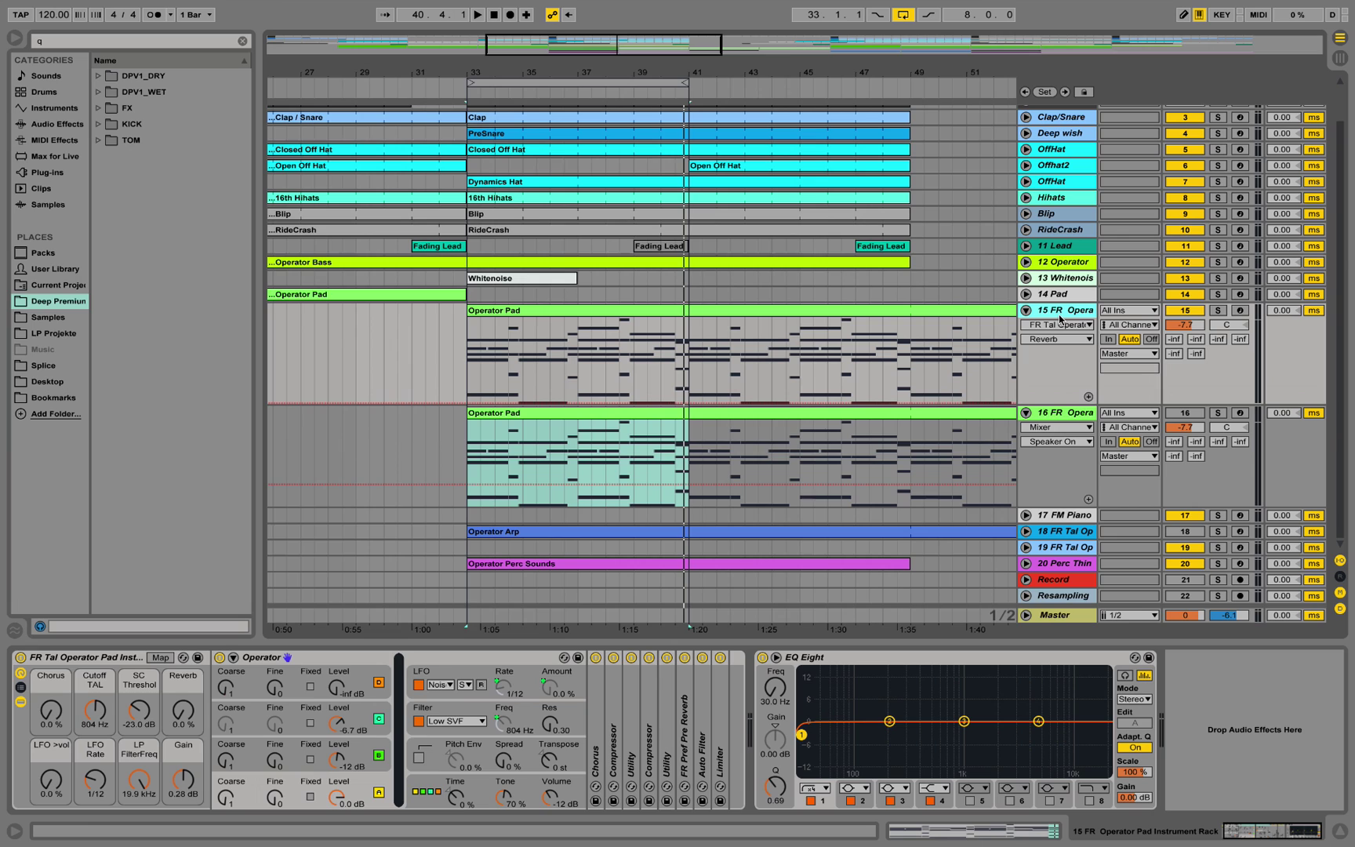
Set track 15's EQ Eight Mode to M/S and switch Edit to the side channel
{"action": "left_click", "coordinate": [1134, 698]}
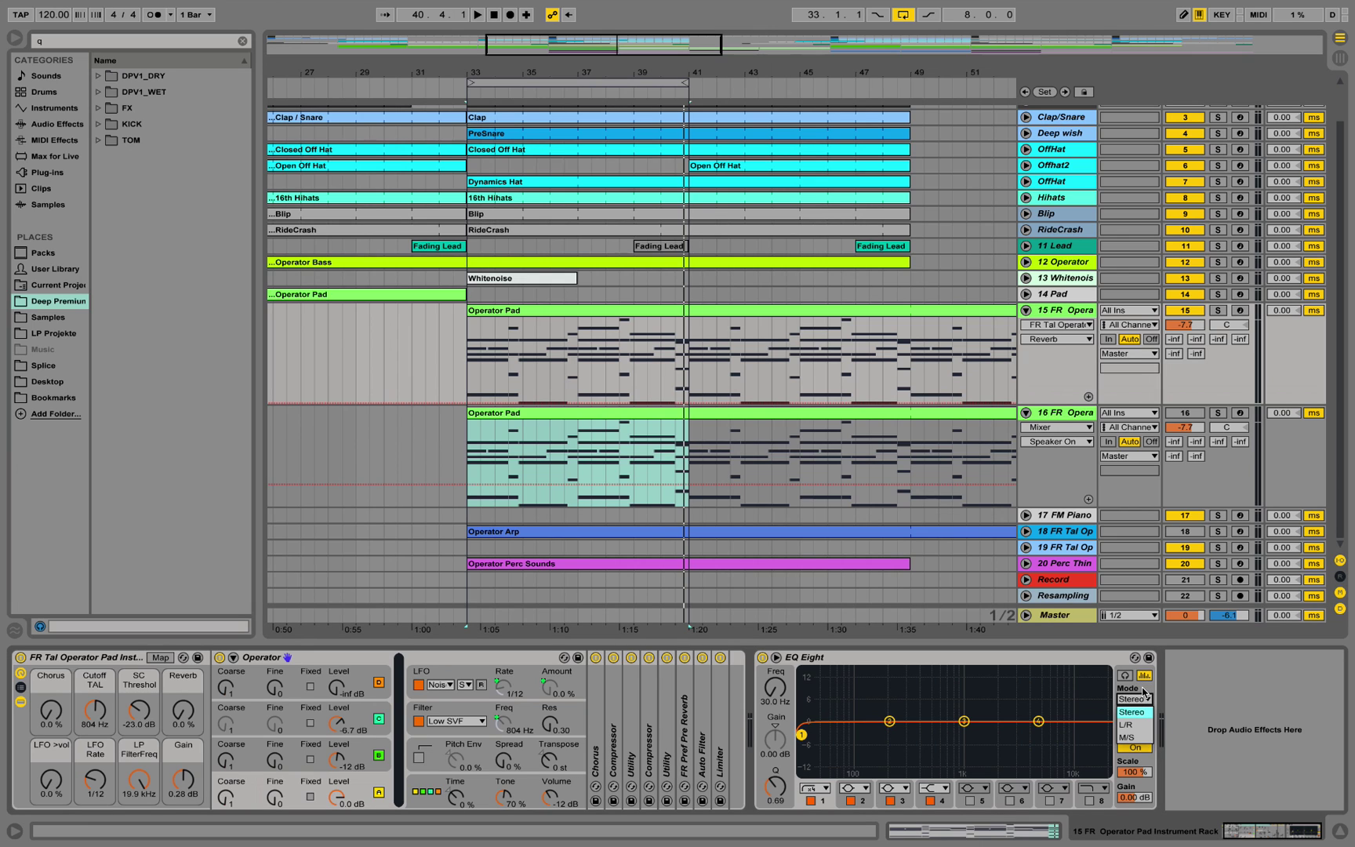
{"action": "left_click", "coordinate": [1141, 740]}
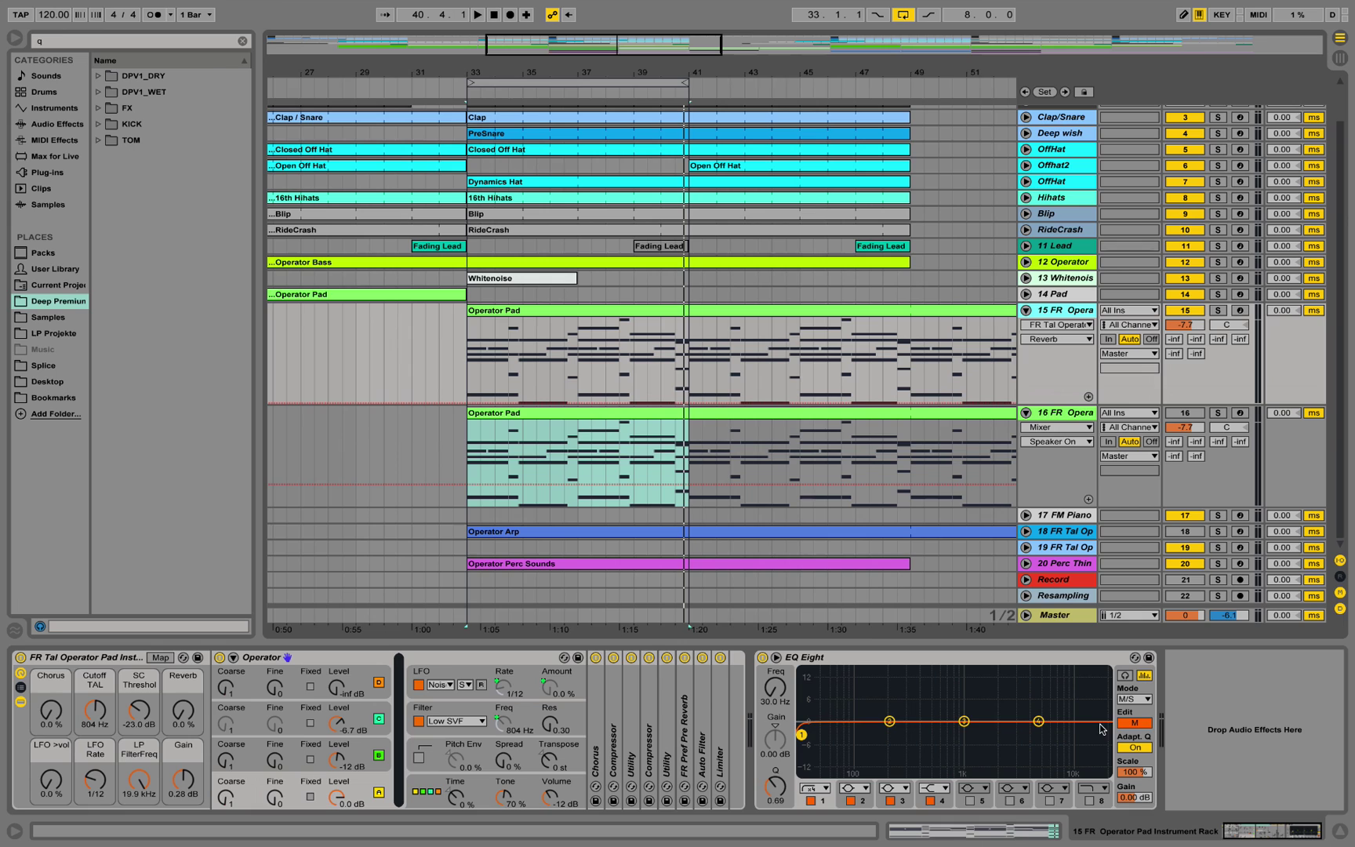
{"action": "left_click", "coordinate": [1132, 723]}
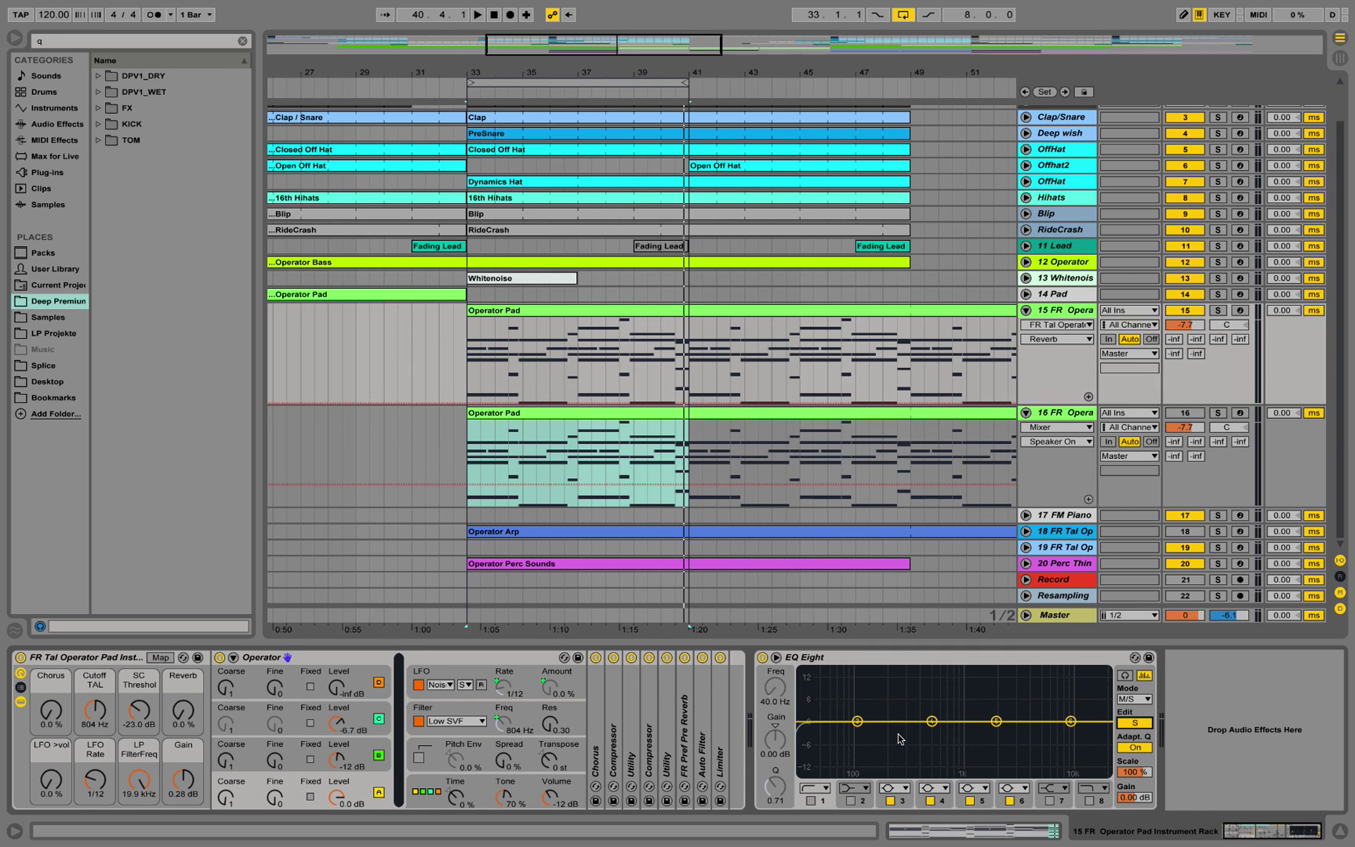
Search plug-ins for 'anal', add PAZ-Analyzer Stereo after EQ Eight, and close its window
{"action": "left_click", "coordinate": [47, 172]}
{"action": "type", "text": "anal"}
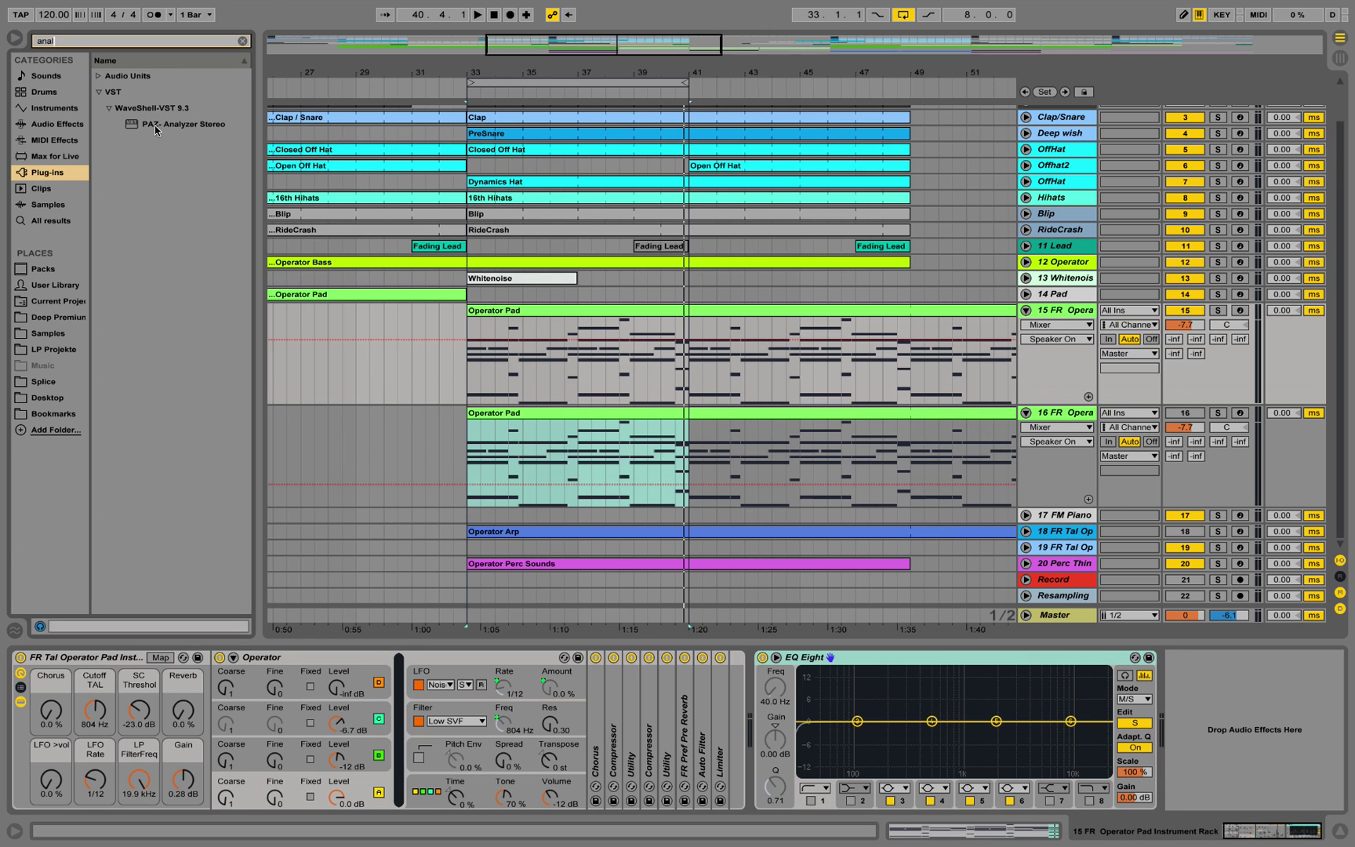
{"action": "left_click_drag", "start_coordinate": [154, 126], "coordinate": [1207, 694]}
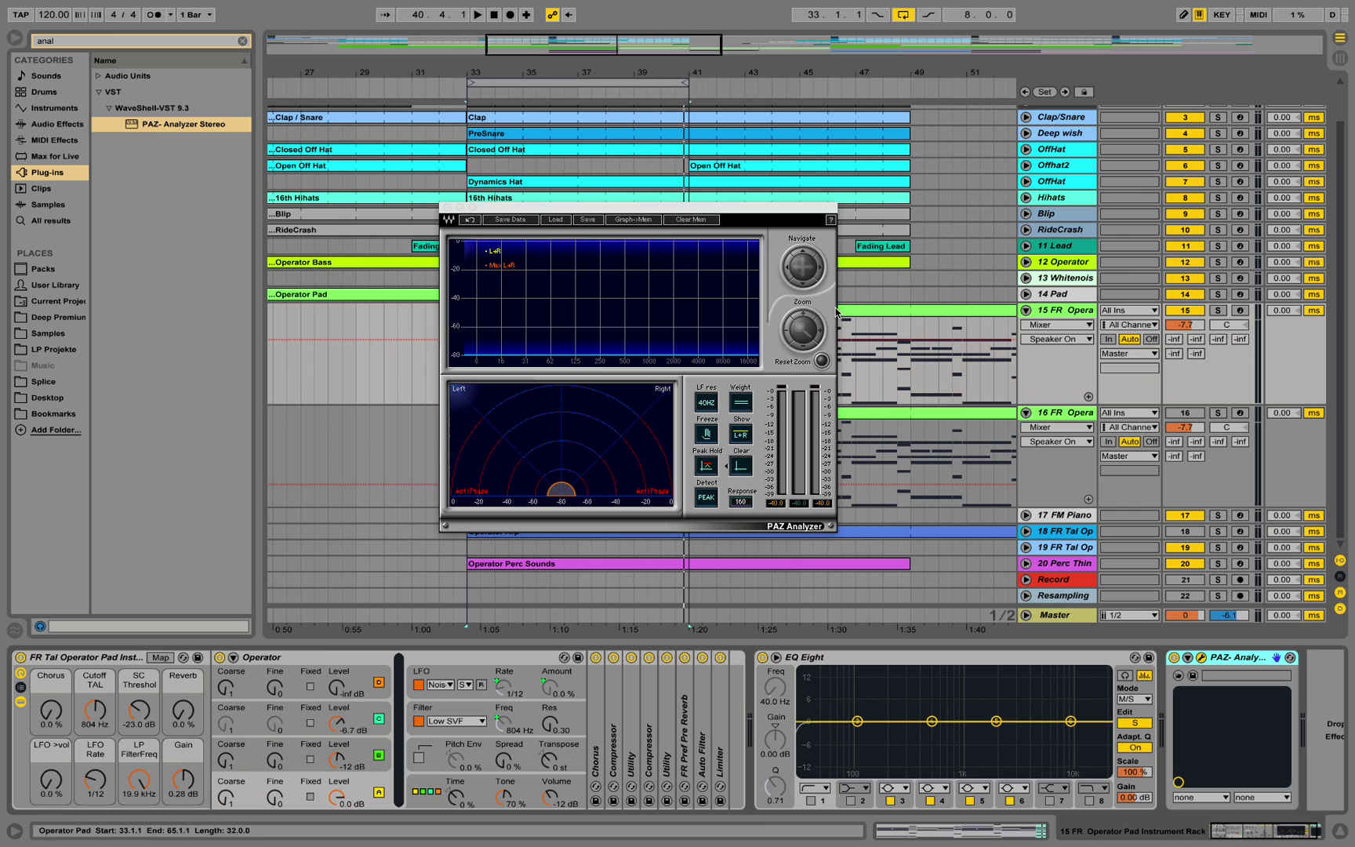
{"action": "left_click_drag", "start_coordinate": [669, 211], "coordinate": [1188, 244]}
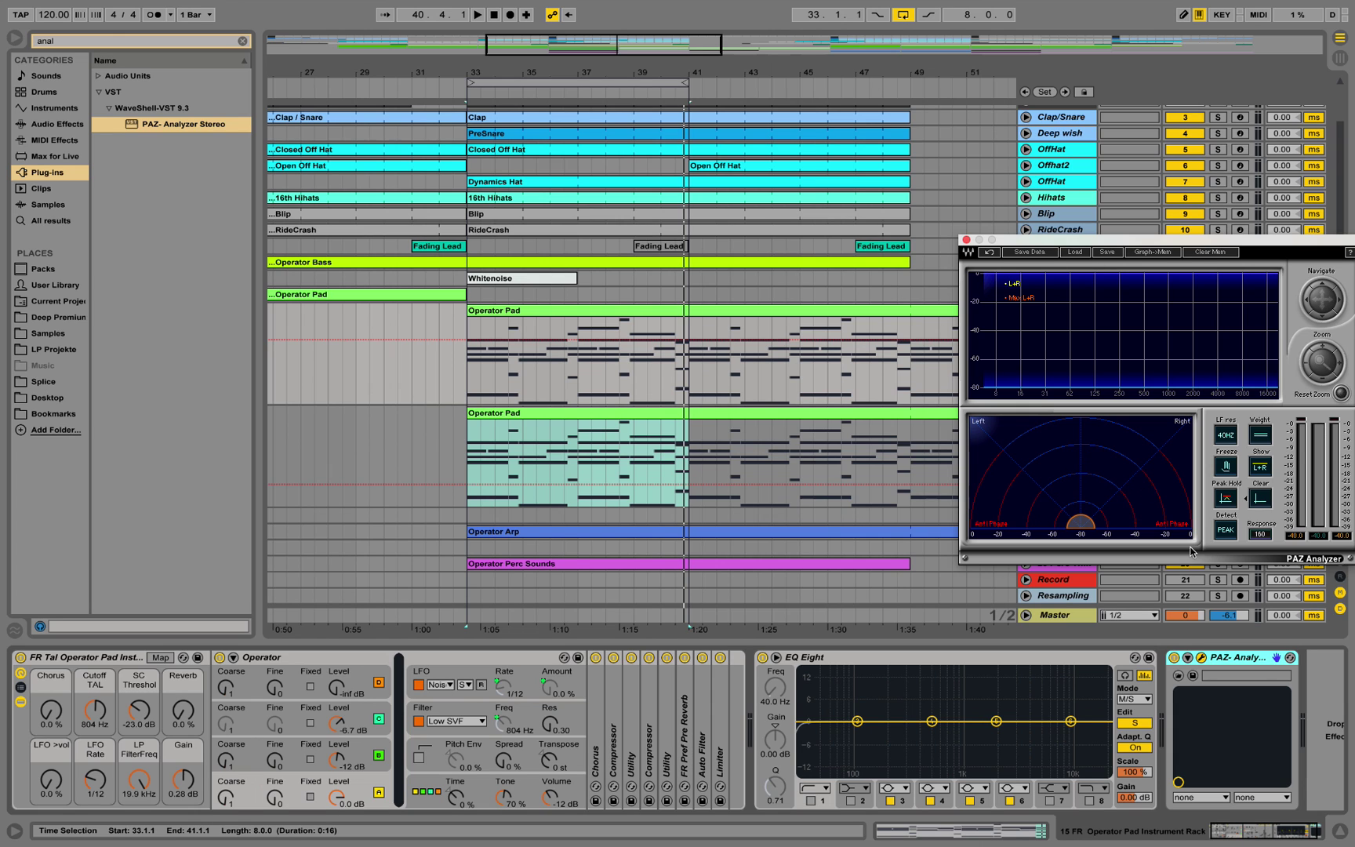
{"action": "left_click", "coordinate": [967, 240]}
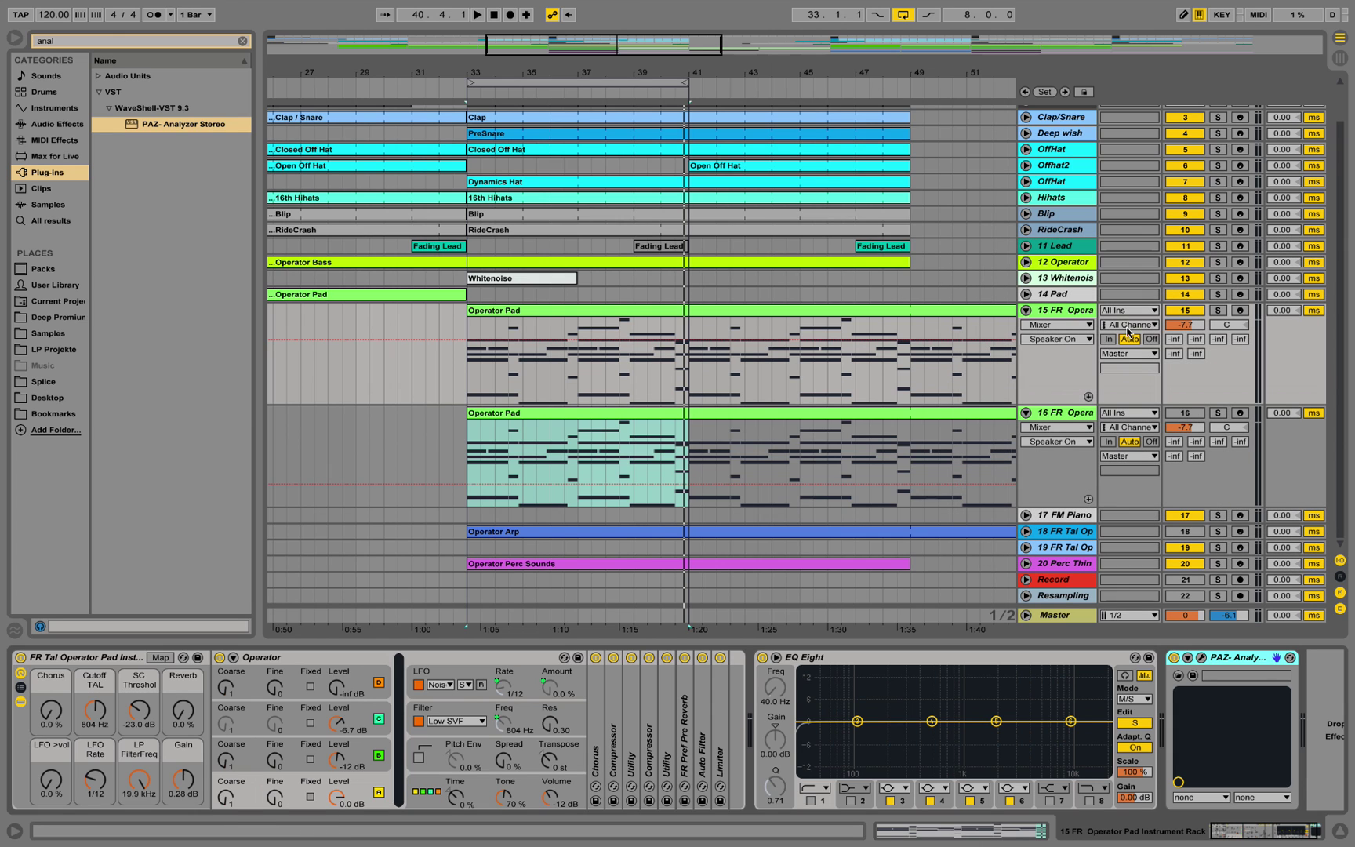
Copy the PAZ Analyzer device and set track 16's EQ Eight to mid/side mode
{"action": "right_click", "coordinate": [1239, 661]}
{"action": "key", "text": "Escape"}
{"action": "left_click", "coordinate": [1054, 413]}
{"action": "right_click", "coordinate": [1220, 702]}
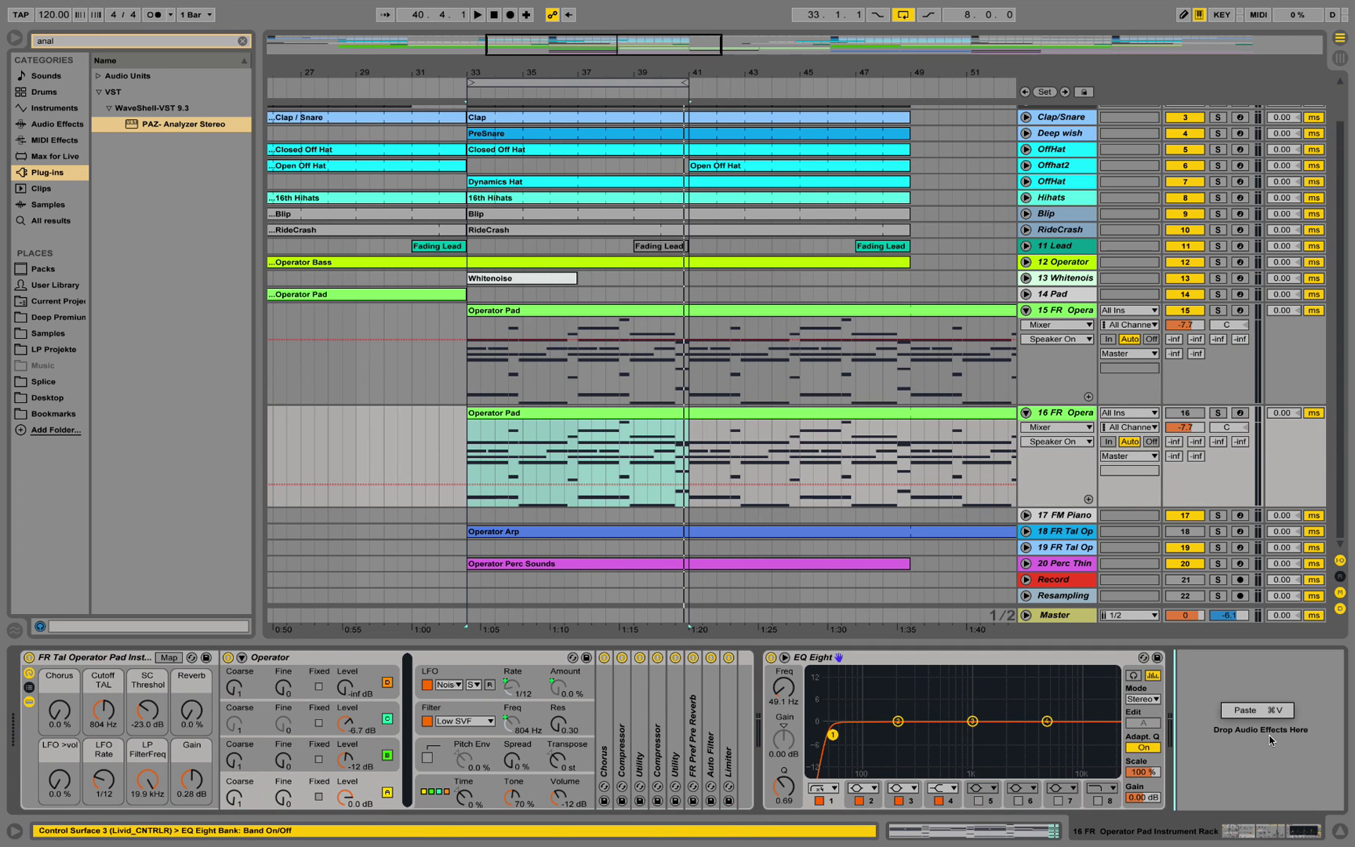
{"action": "left_click", "coordinate": [1150, 702]}
{"action": "left_click", "coordinate": [1143, 735]}
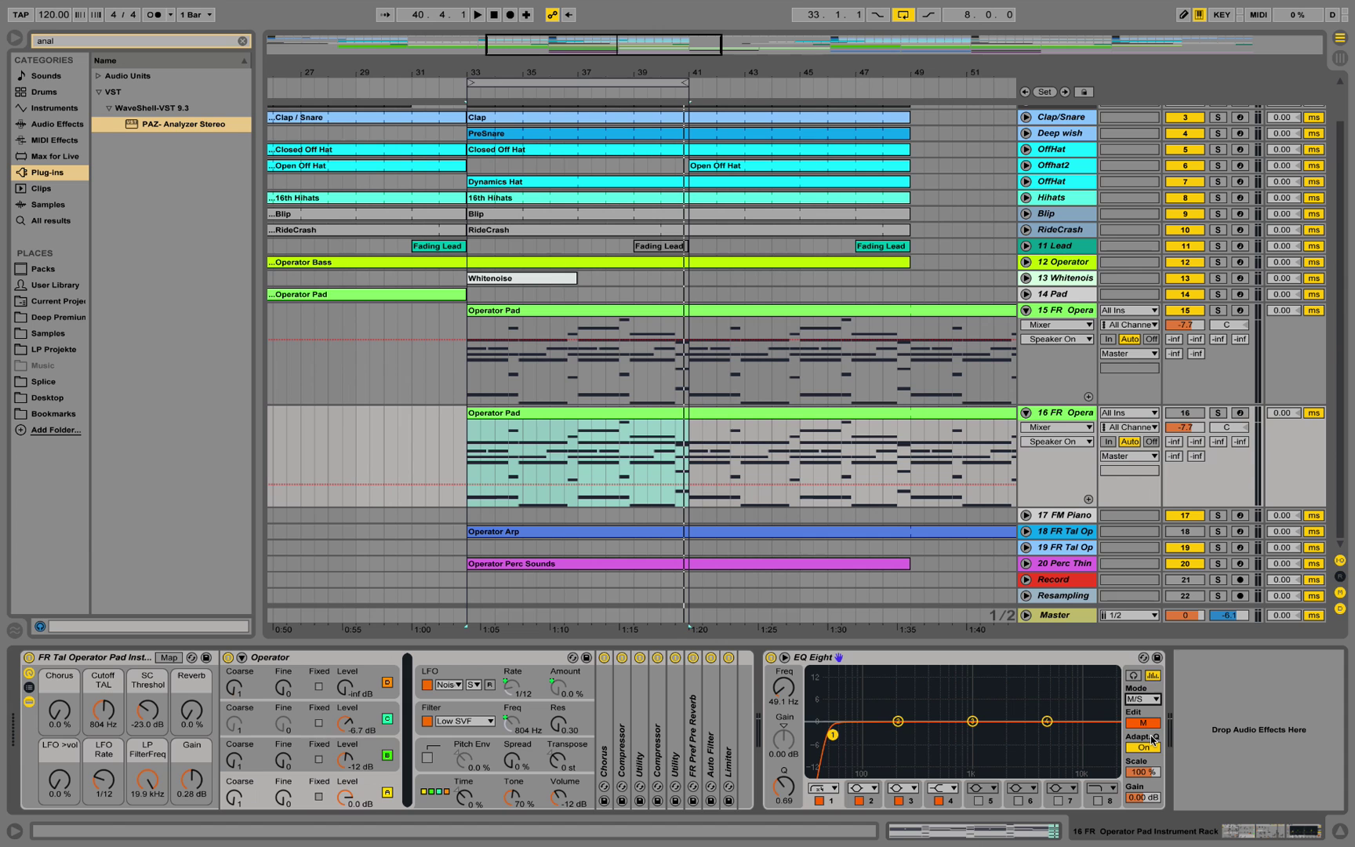
Paste the PAZ Analyzer after track 16's EQ Eight and zoom to bars 31–43
{"action": "right_click", "coordinate": [1189, 711]}
{"action": "left_click", "coordinate": [1213, 716]}
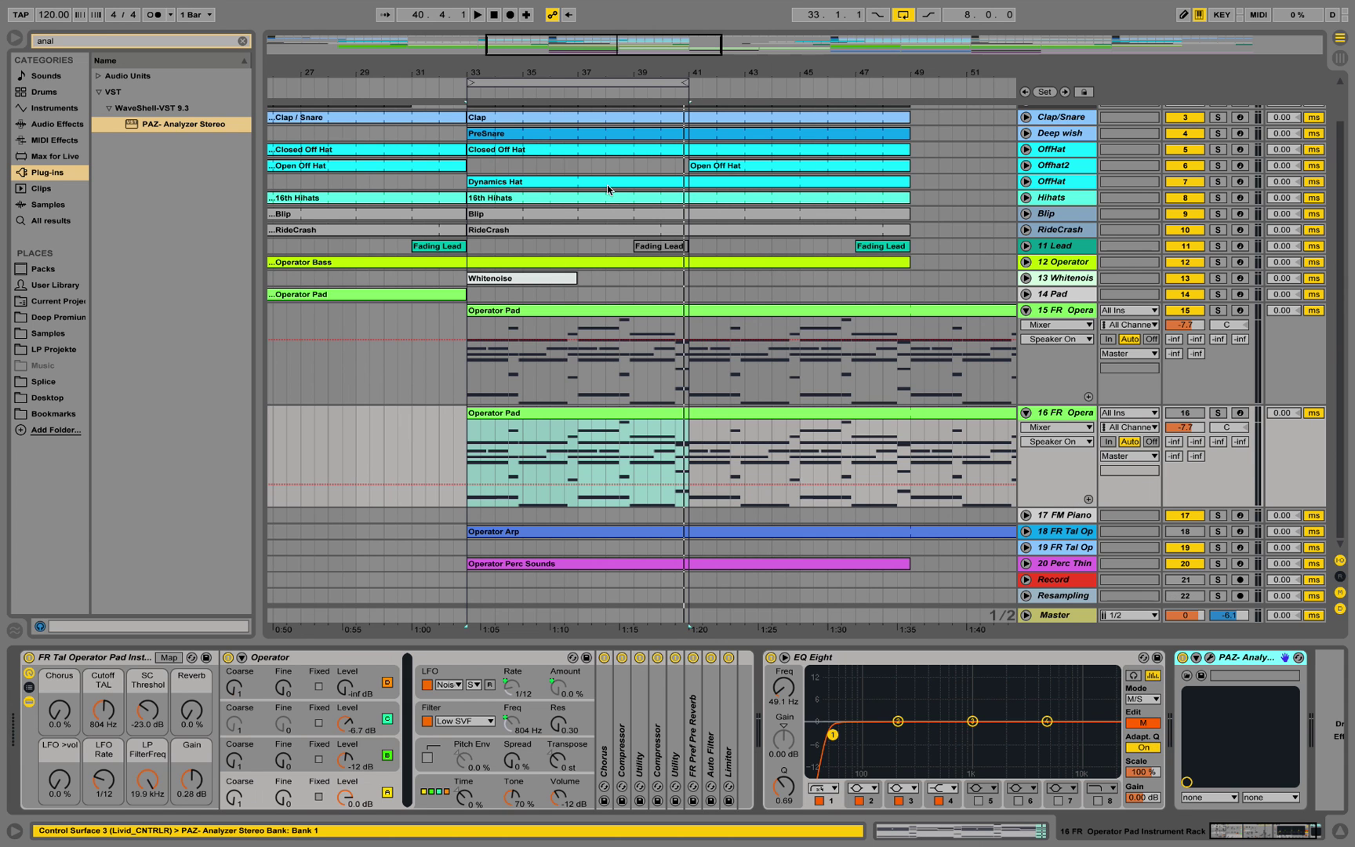
{"action": "left_click_drag", "start_coordinate": [549, 77], "coordinate": [565, 141]}
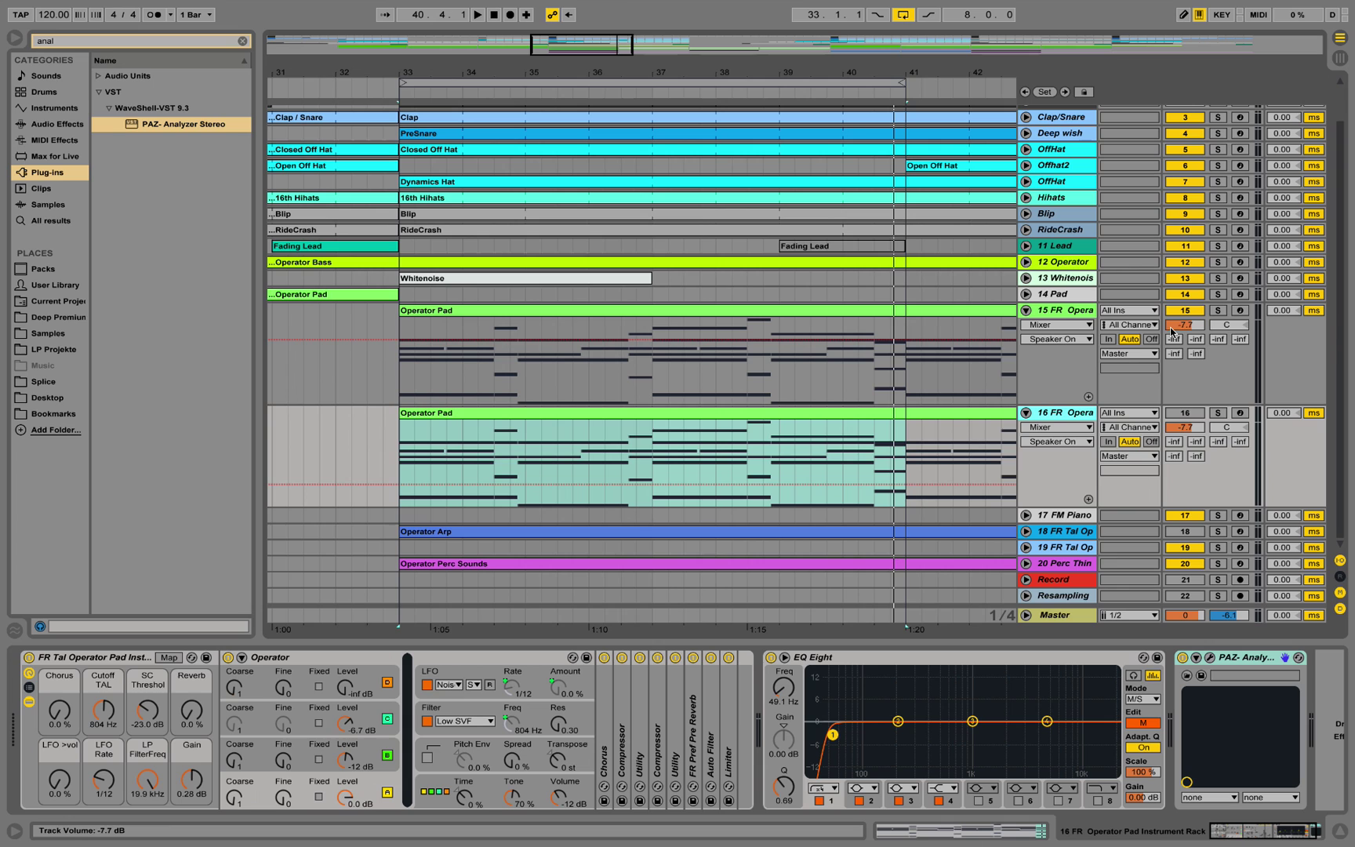
Solo track 15 and rename its pad clip to 'Operator Pad - MID'
{"action": "left_click", "coordinate": [1087, 311]}
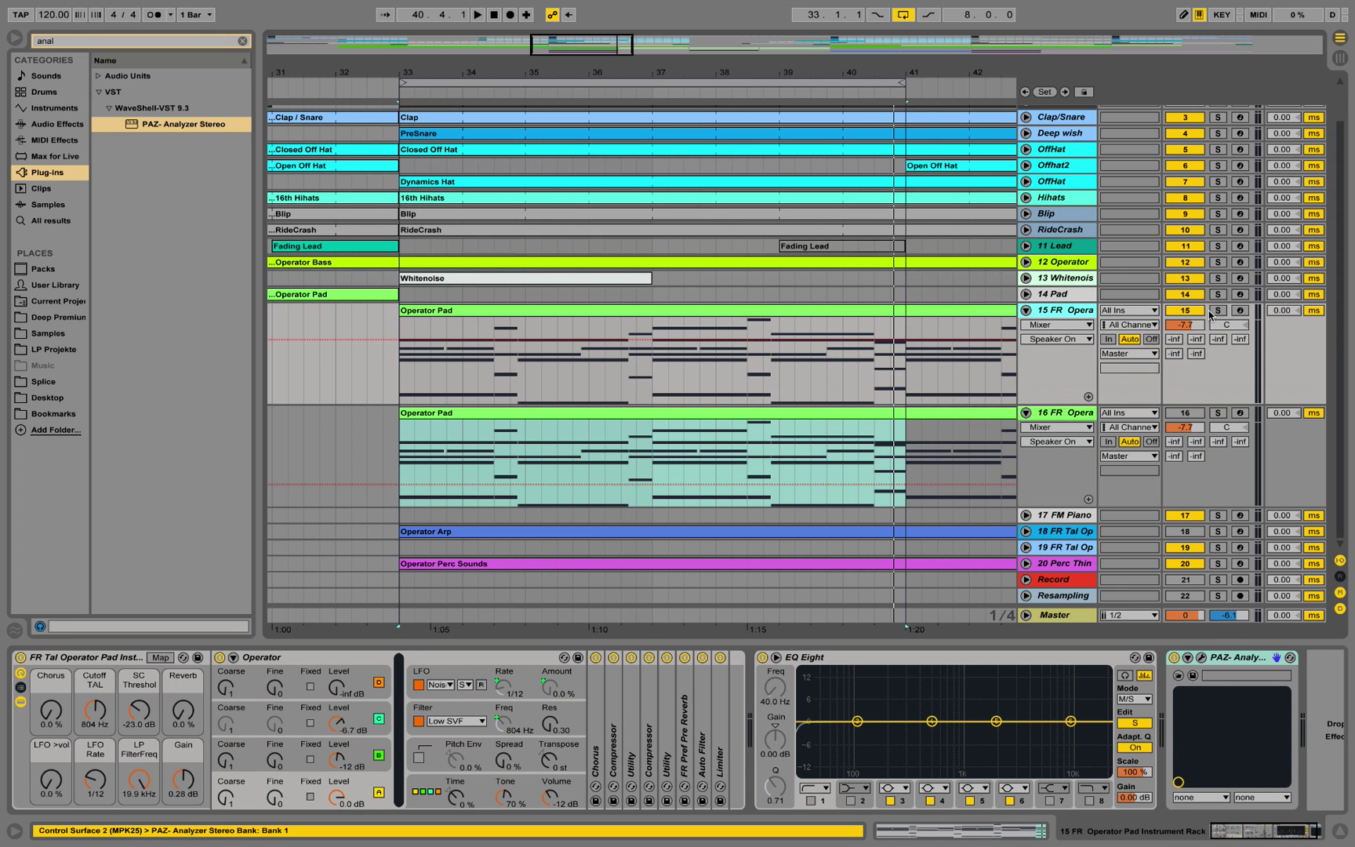
{"action": "left_click", "coordinate": [1217, 310]}
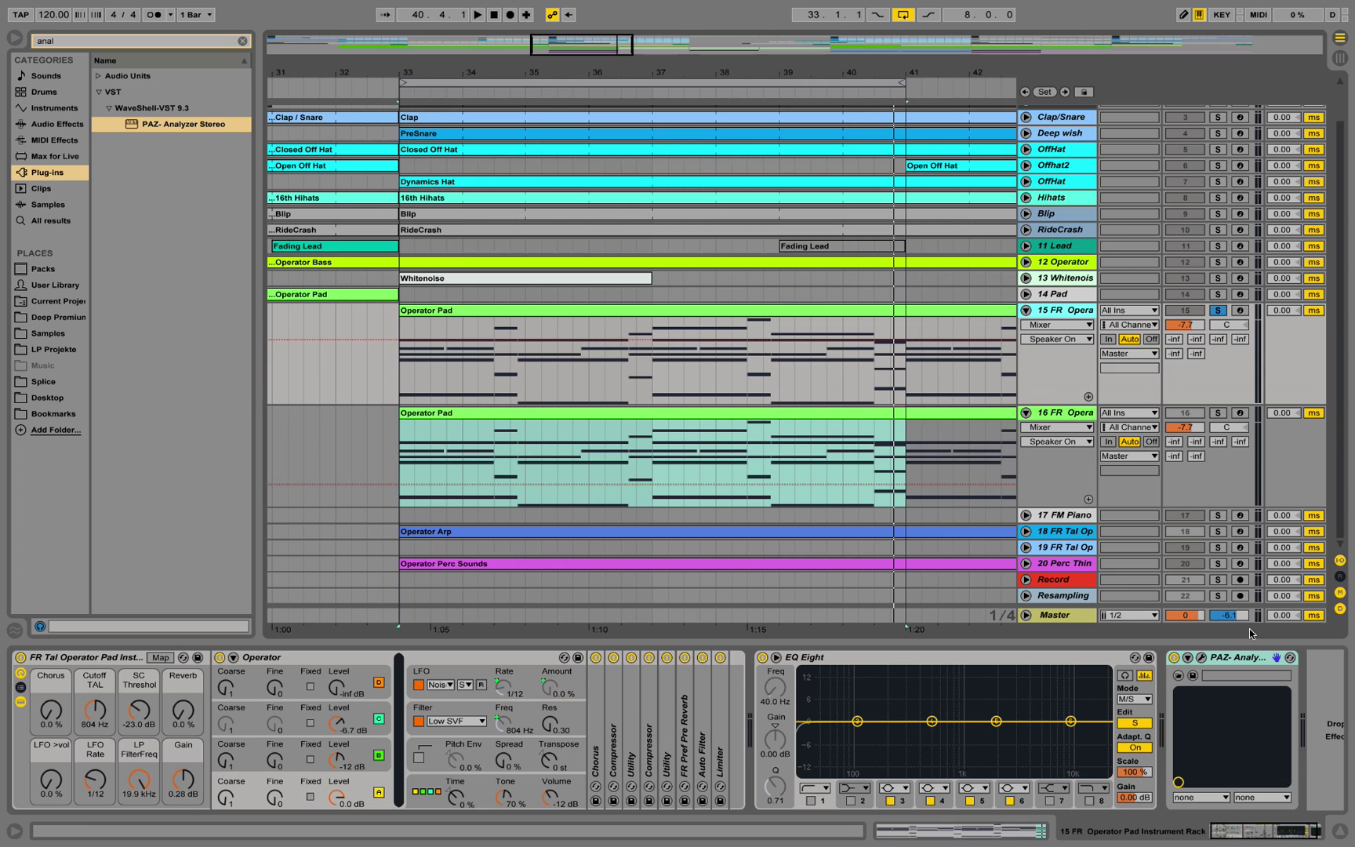
{"action": "right_click", "coordinate": [681, 312]}
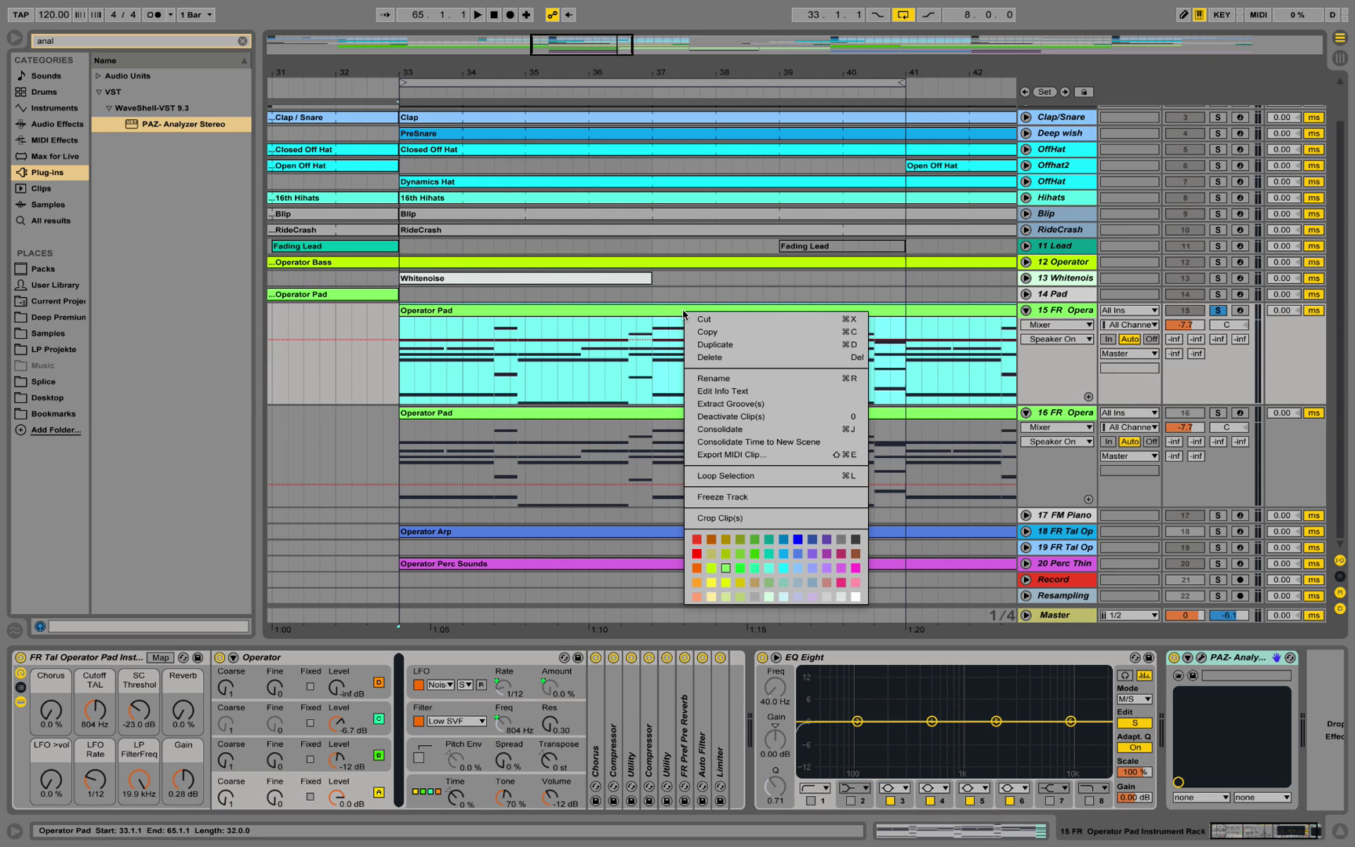
{"action": "left_click", "coordinate": [731, 378]}
{"action": "key", "text": "Right"}
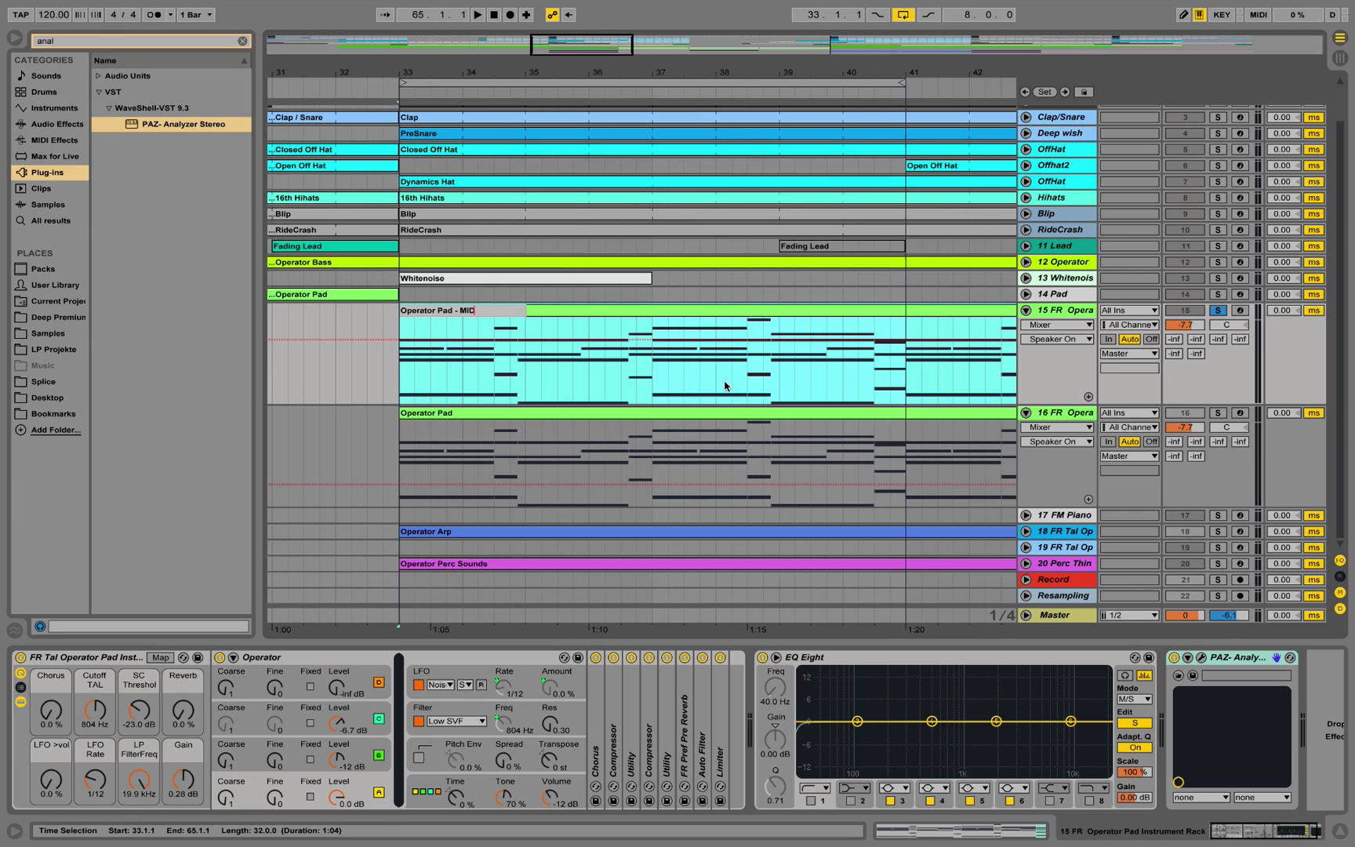
{"action": "type", "text": "- MID"}
{"action": "left_click", "coordinate": [693, 412]}
Rename track 16's pad clip to 'Operator Pad - REVERB SIDE' and start playback
{"action": "right_click", "coordinate": [694, 412]}
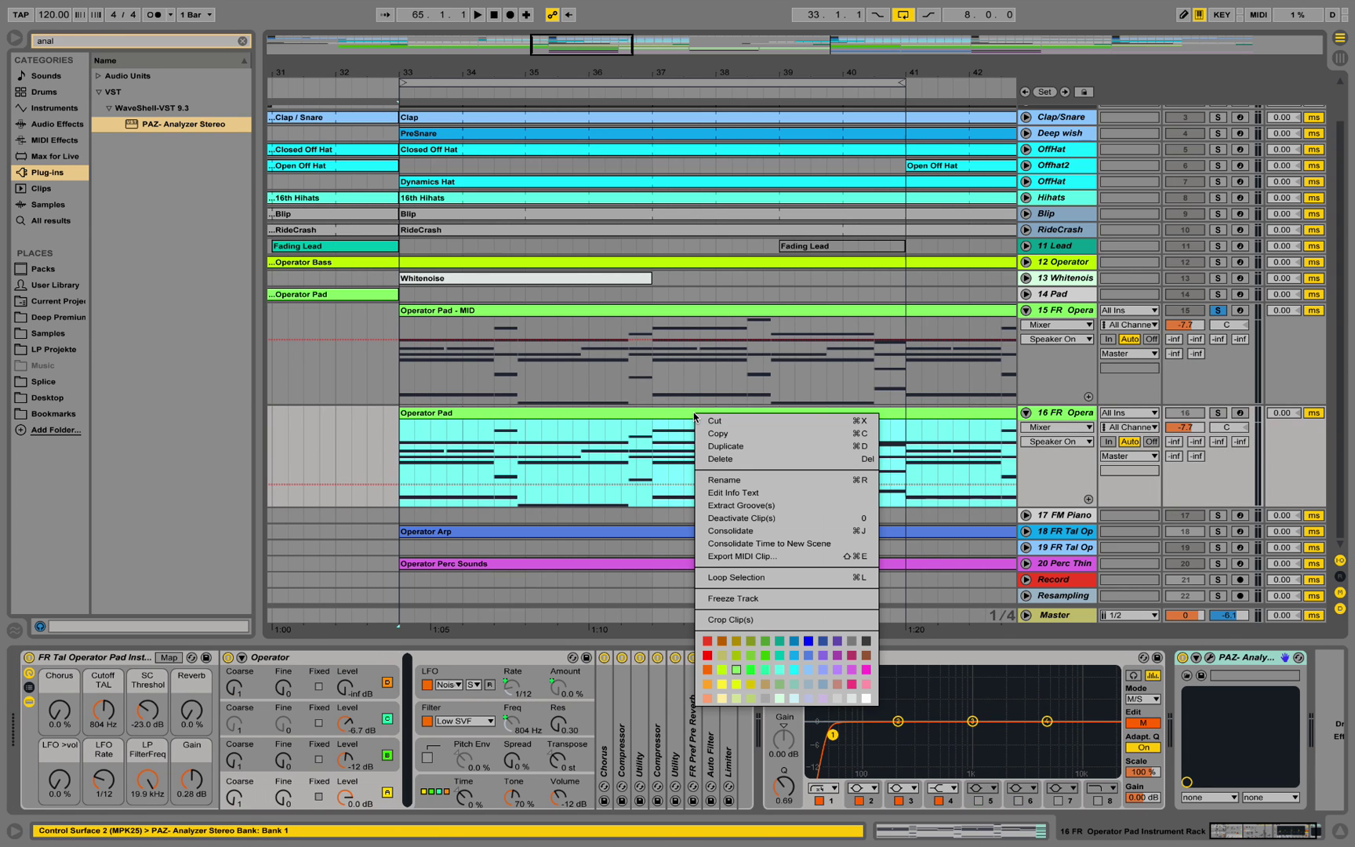
{"action": "left_click", "coordinate": [758, 480]}
{"action": "key", "text": "Right"}
{"action": "type", "text": "- RE"}
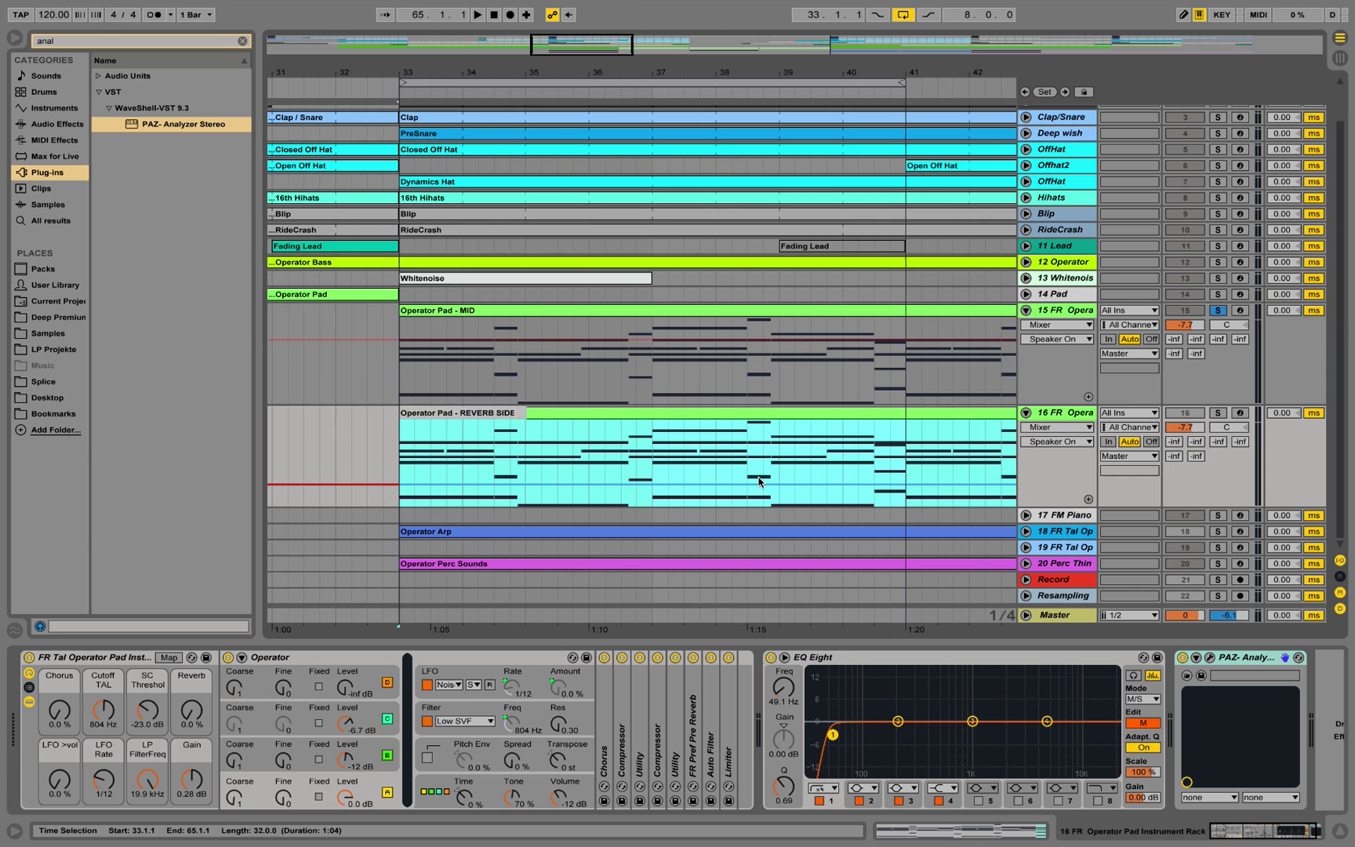
{"action": "type", "text": "VERB SIDE"}
{"action": "key", "text": "Return"}
{"action": "left_click", "coordinate": [1081, 312]}
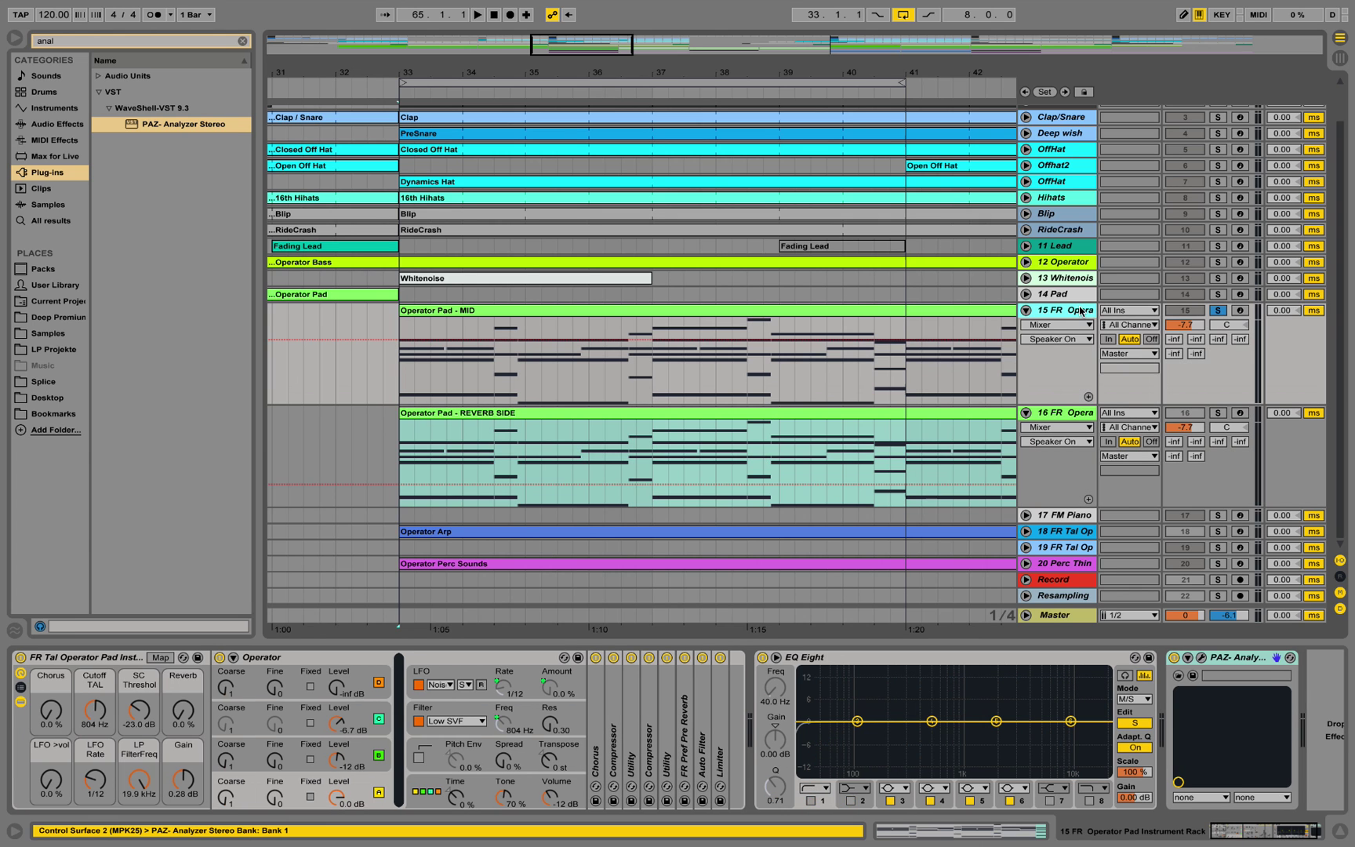
{"action": "key", "text": "space"}
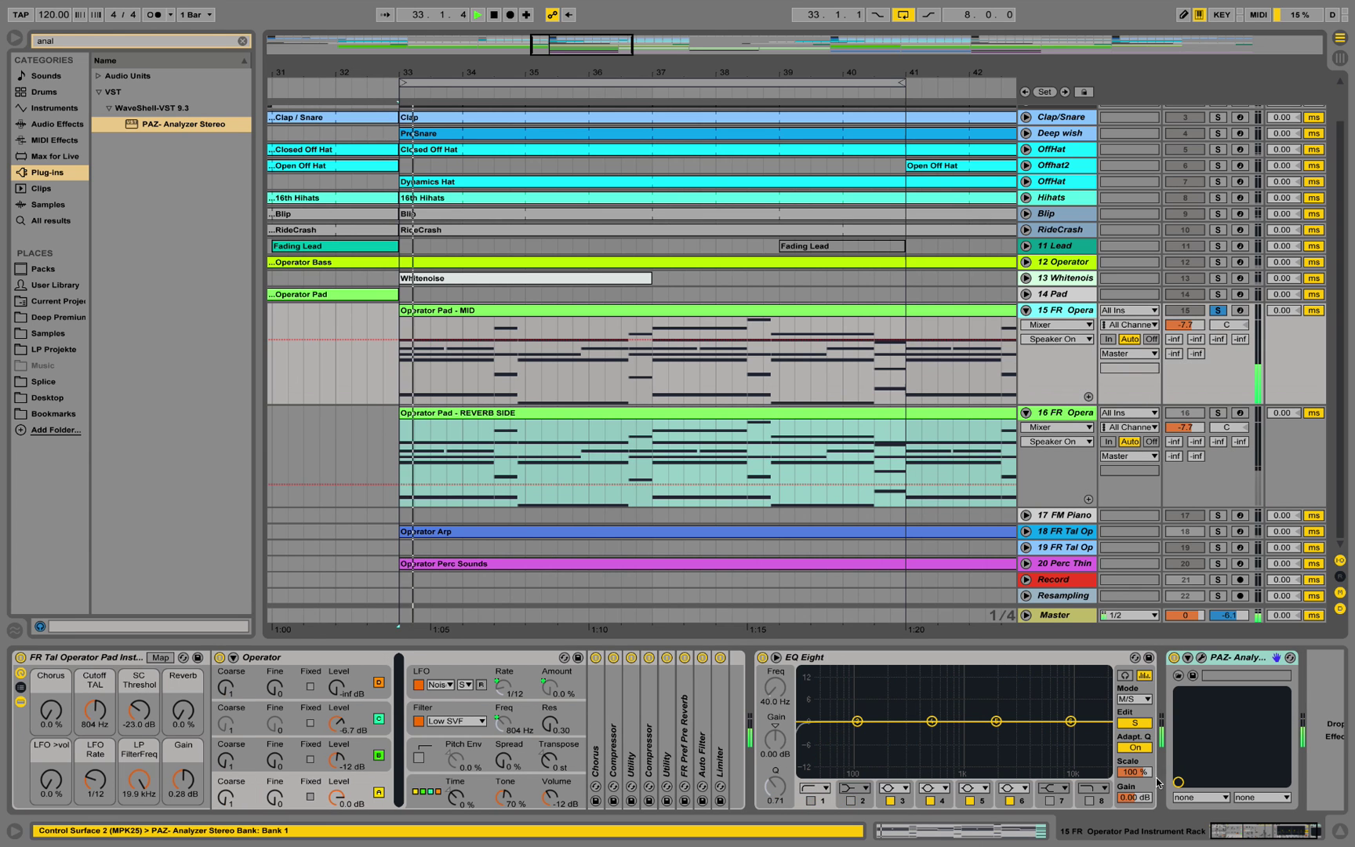
{"action": "left_click", "coordinate": [1201, 658]}
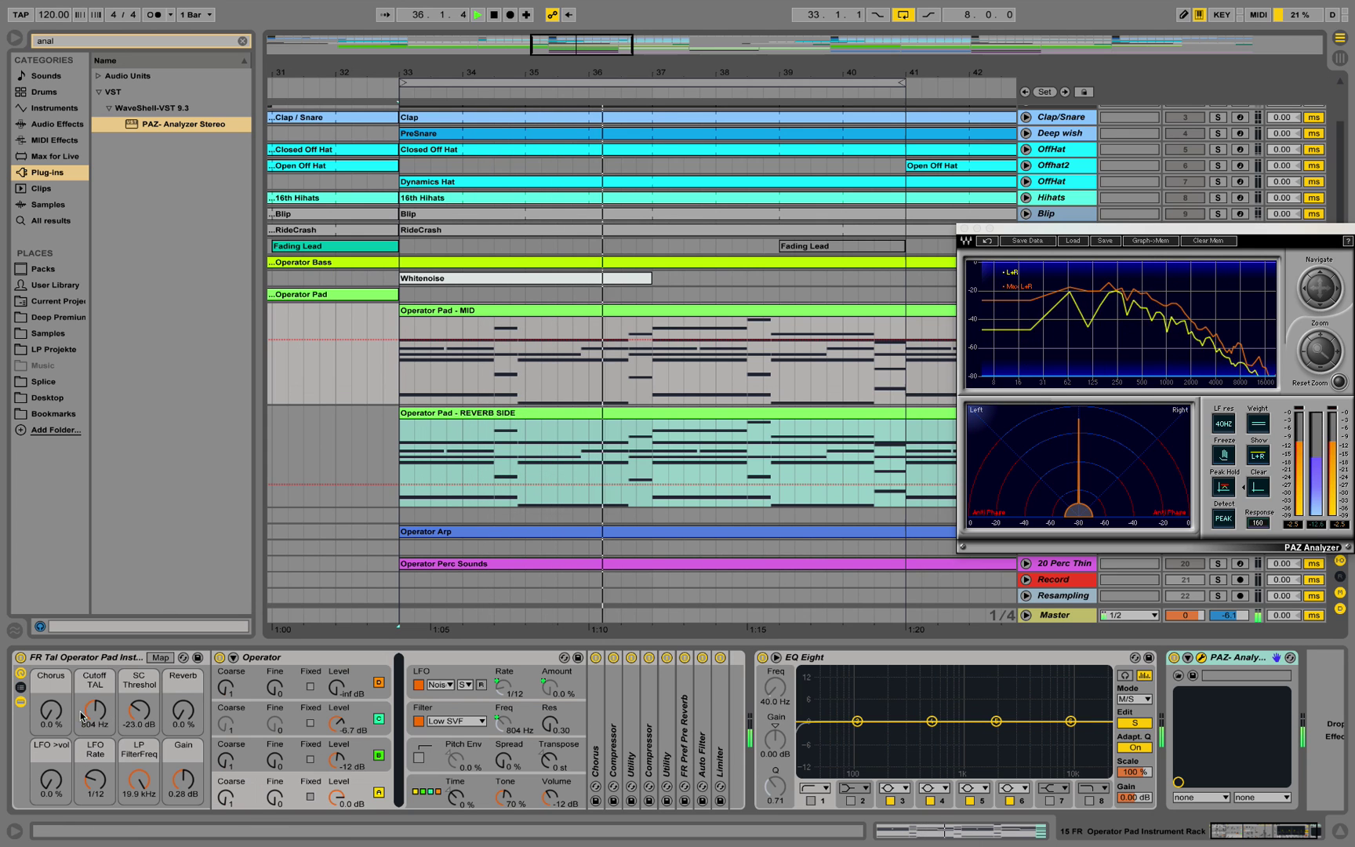
{"action": "left_click_drag", "start_coordinate": [51, 710], "coordinate": [51, 683]}
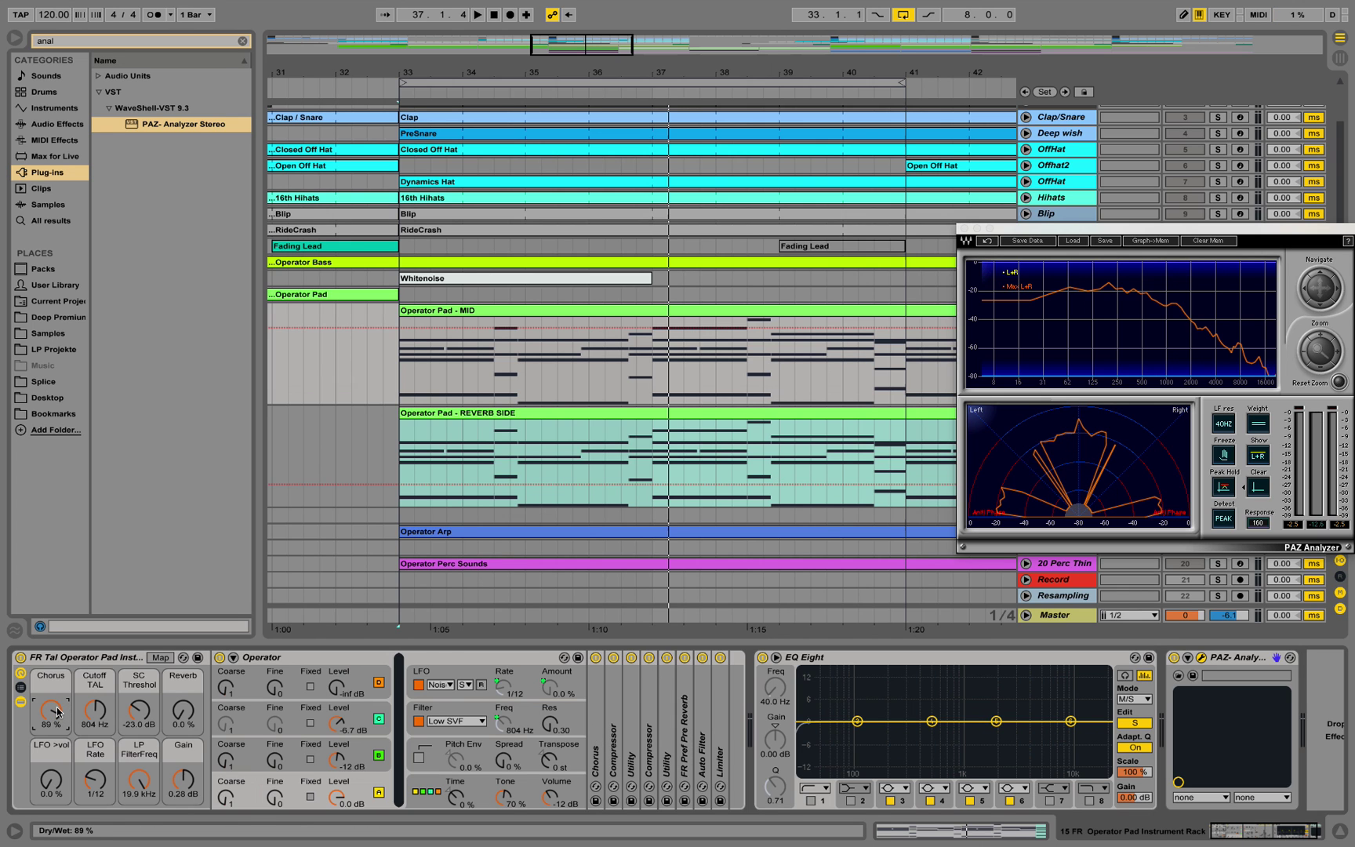
{"action": "key", "text": "space"}
{"action": "left_click_drag", "start_coordinate": [56, 711], "coordinate": [56, 755]}
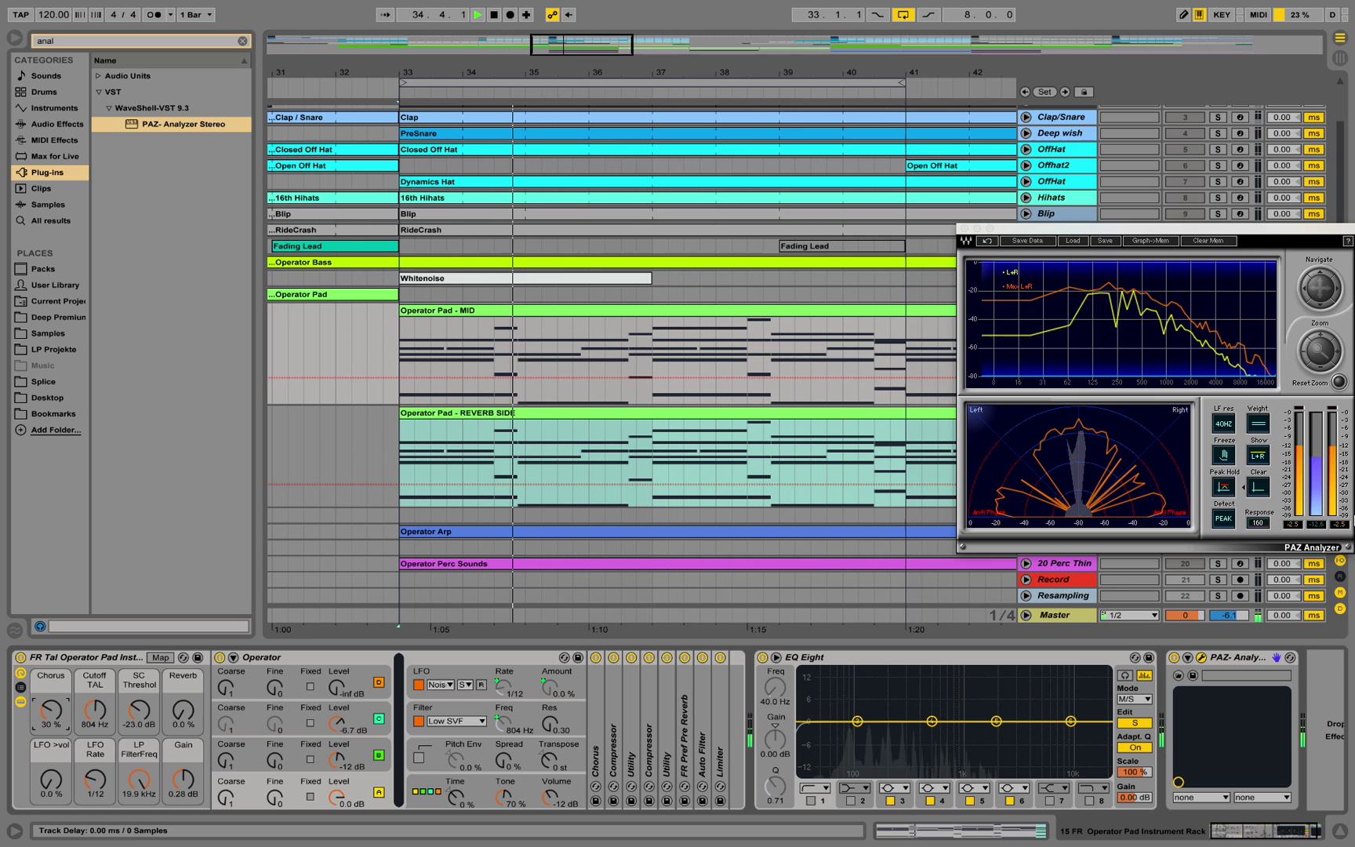
{"action": "left_click", "coordinate": [1230, 518]}
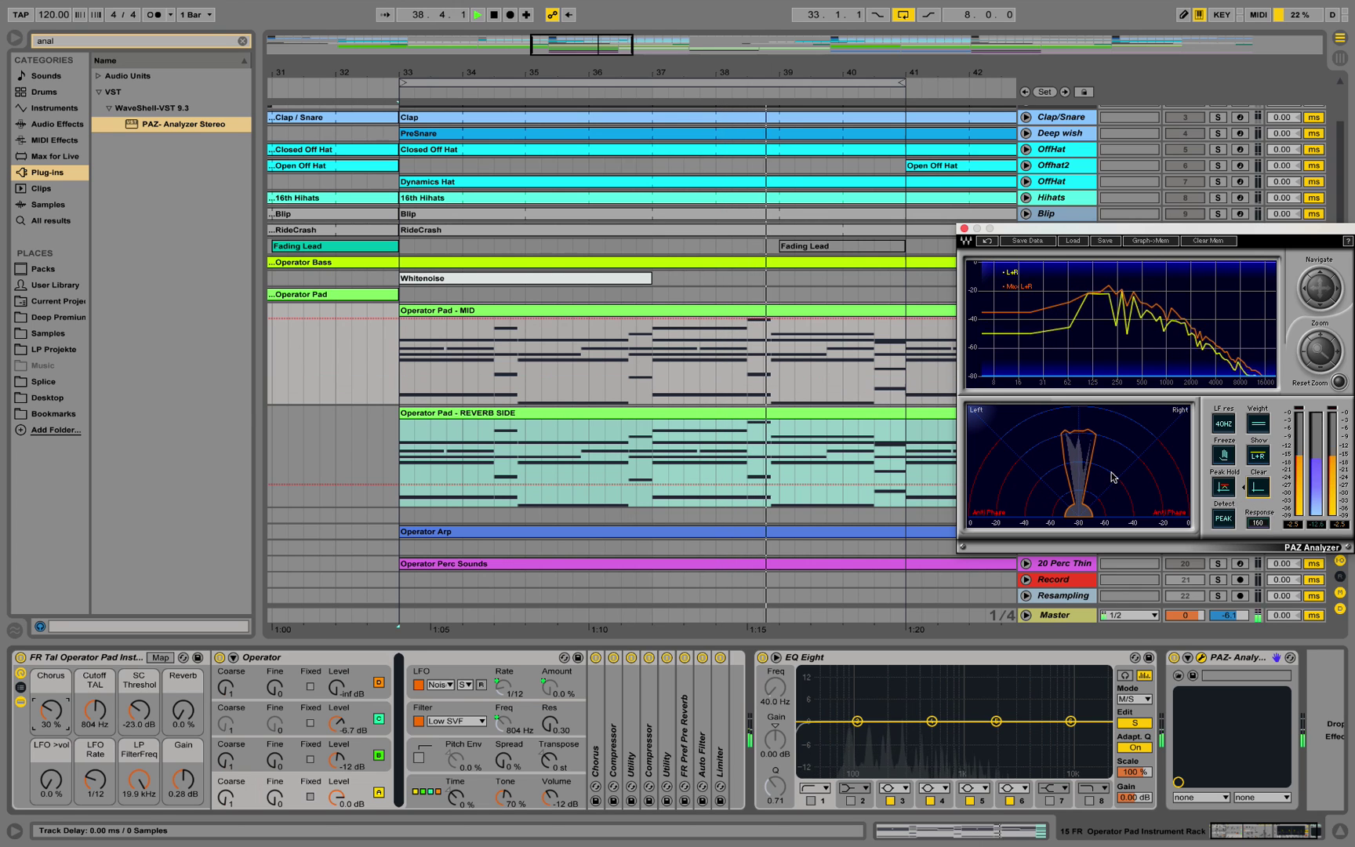
{"action": "key", "text": "space"}
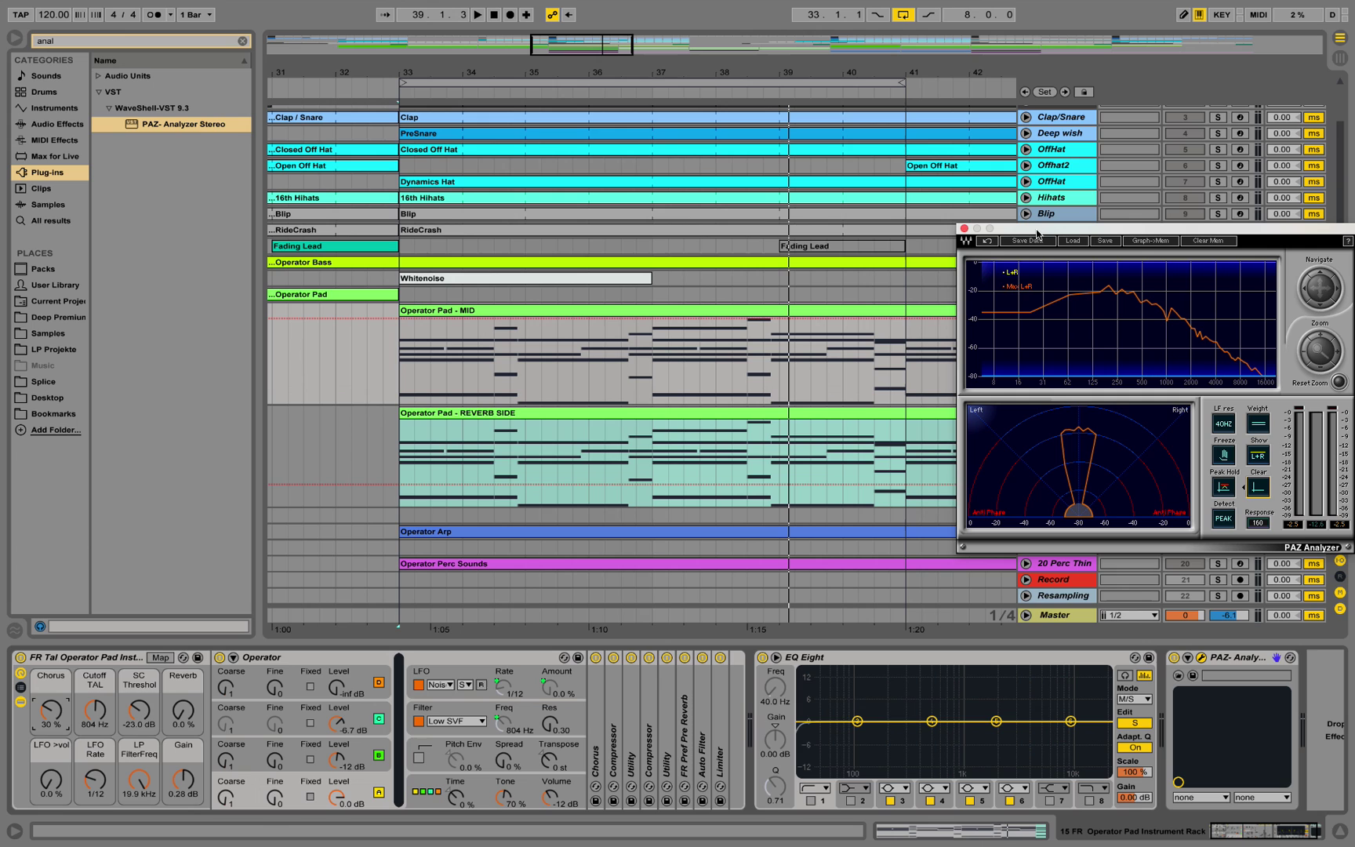
{"action": "key", "text": "space"}
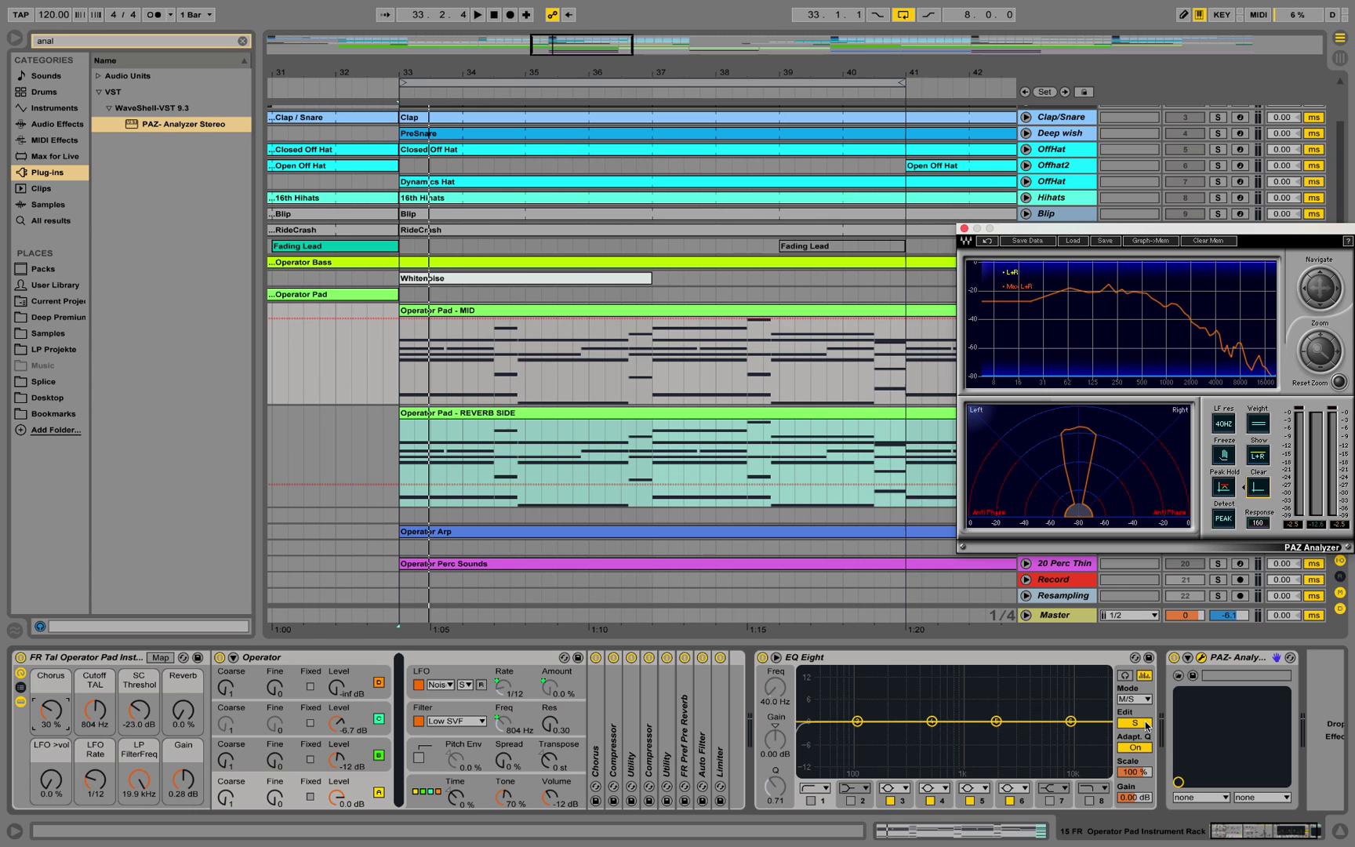
Enable EQ Eight band 8 as a mid-channel low-pass at 915 Hz on the MID pad
{"action": "left_click", "coordinate": [1003, 661]}
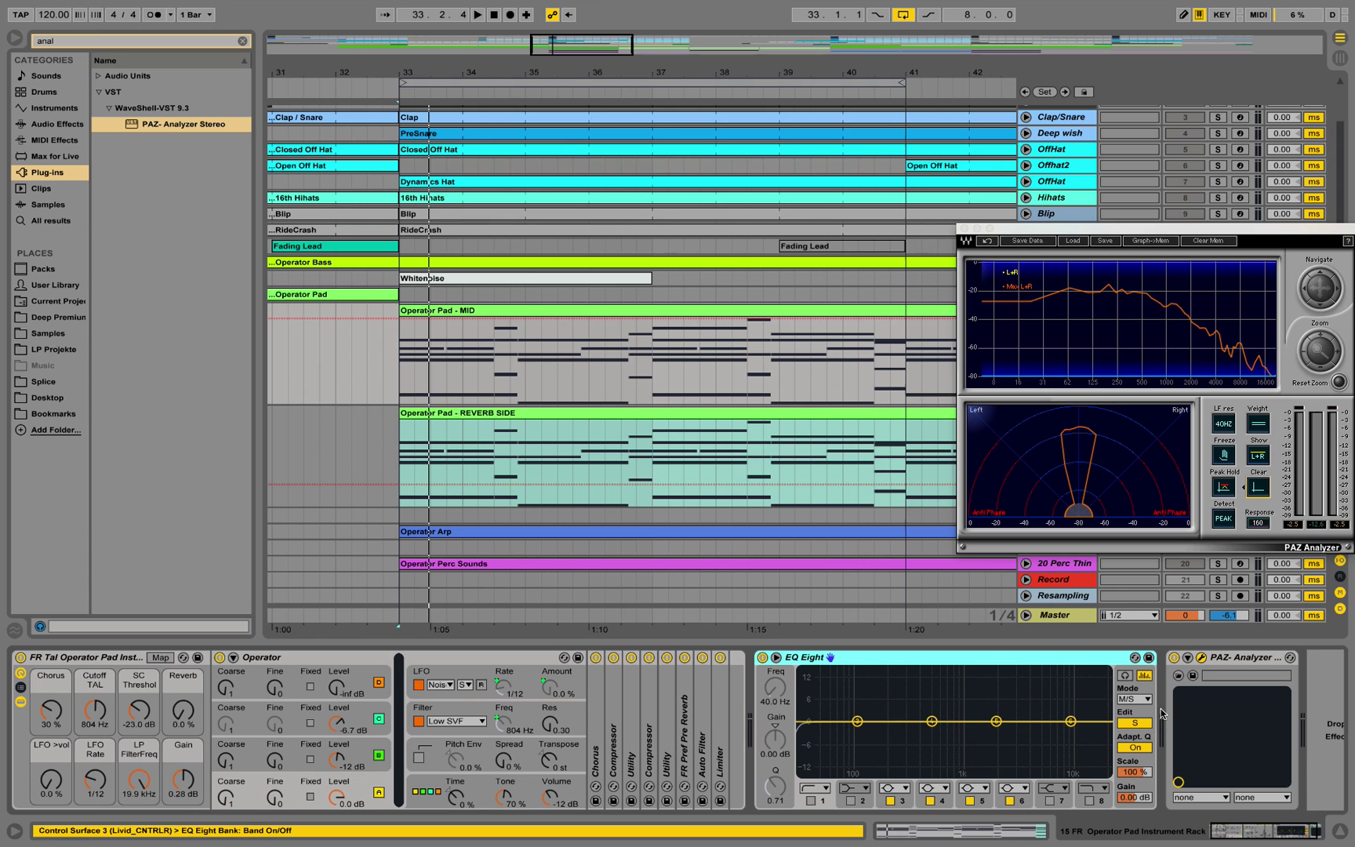
{"action": "left_click", "coordinate": [1143, 723]}
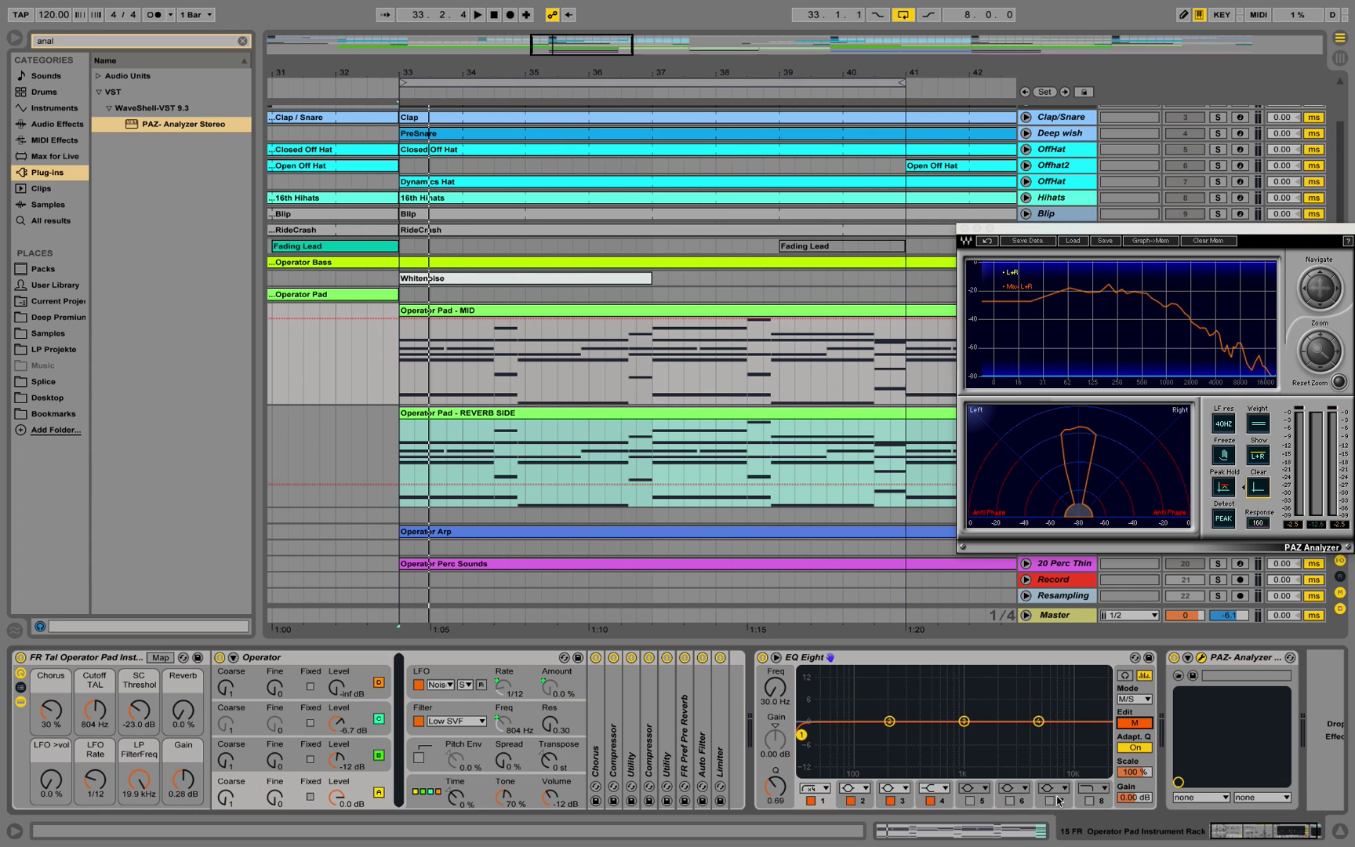
{"action": "left_click", "coordinate": [1089, 800]}
{"action": "left_click_drag", "start_coordinate": [1101, 721], "coordinate": [949, 736]}
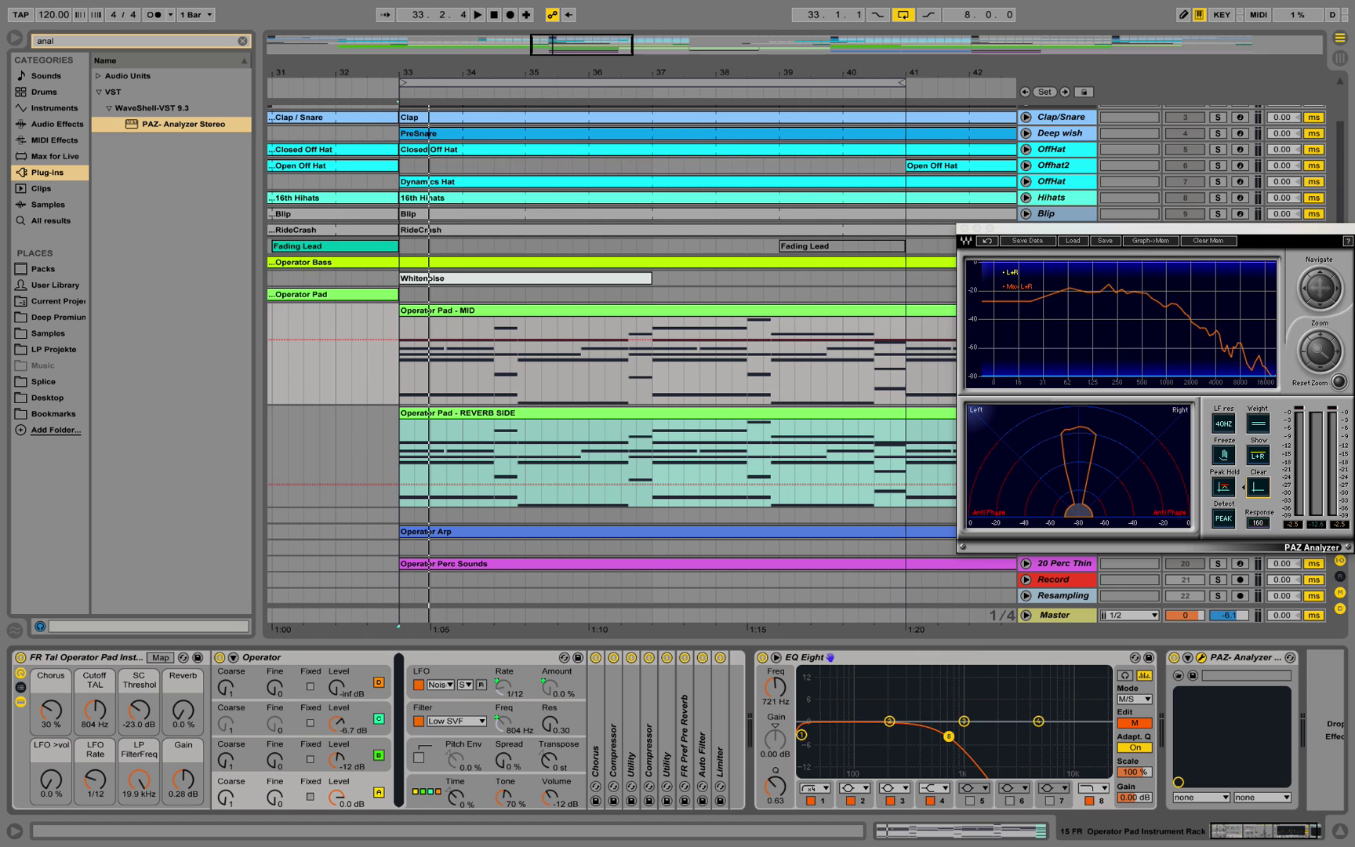
{"action": "key", "text": "space"}
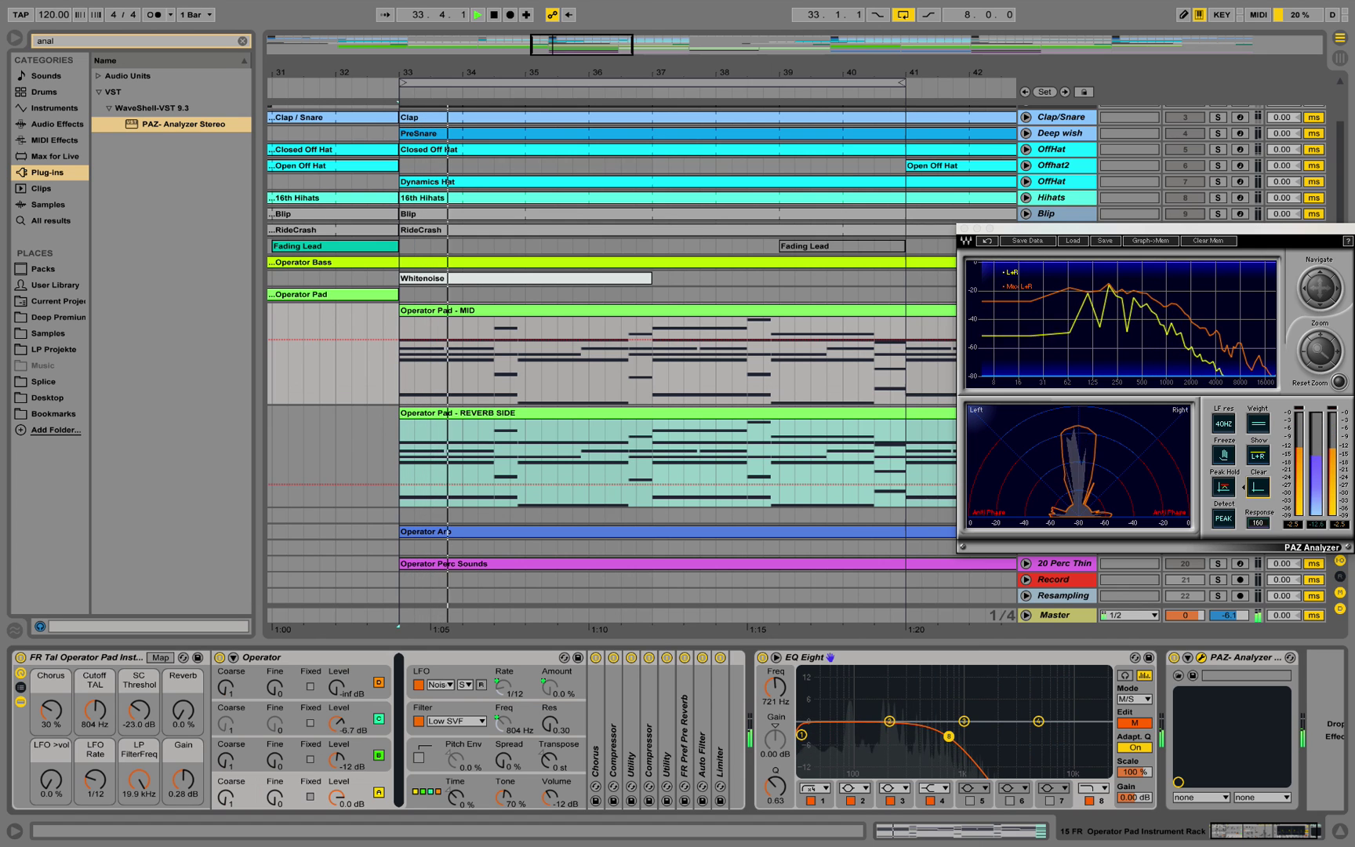
{"action": "left_click_drag", "start_coordinate": [949, 736], "coordinate": [960, 735]}
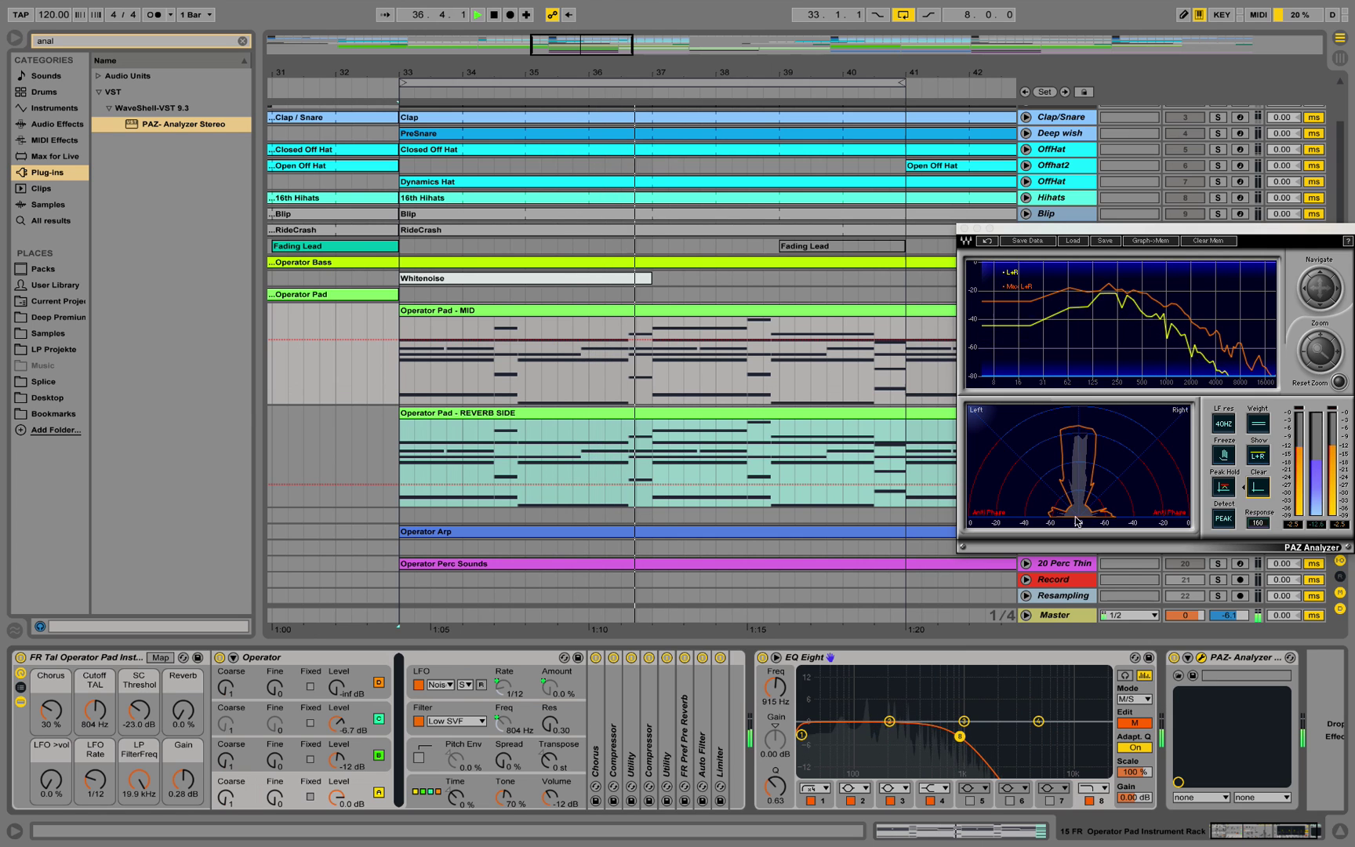
{"action": "key", "text": "space"}
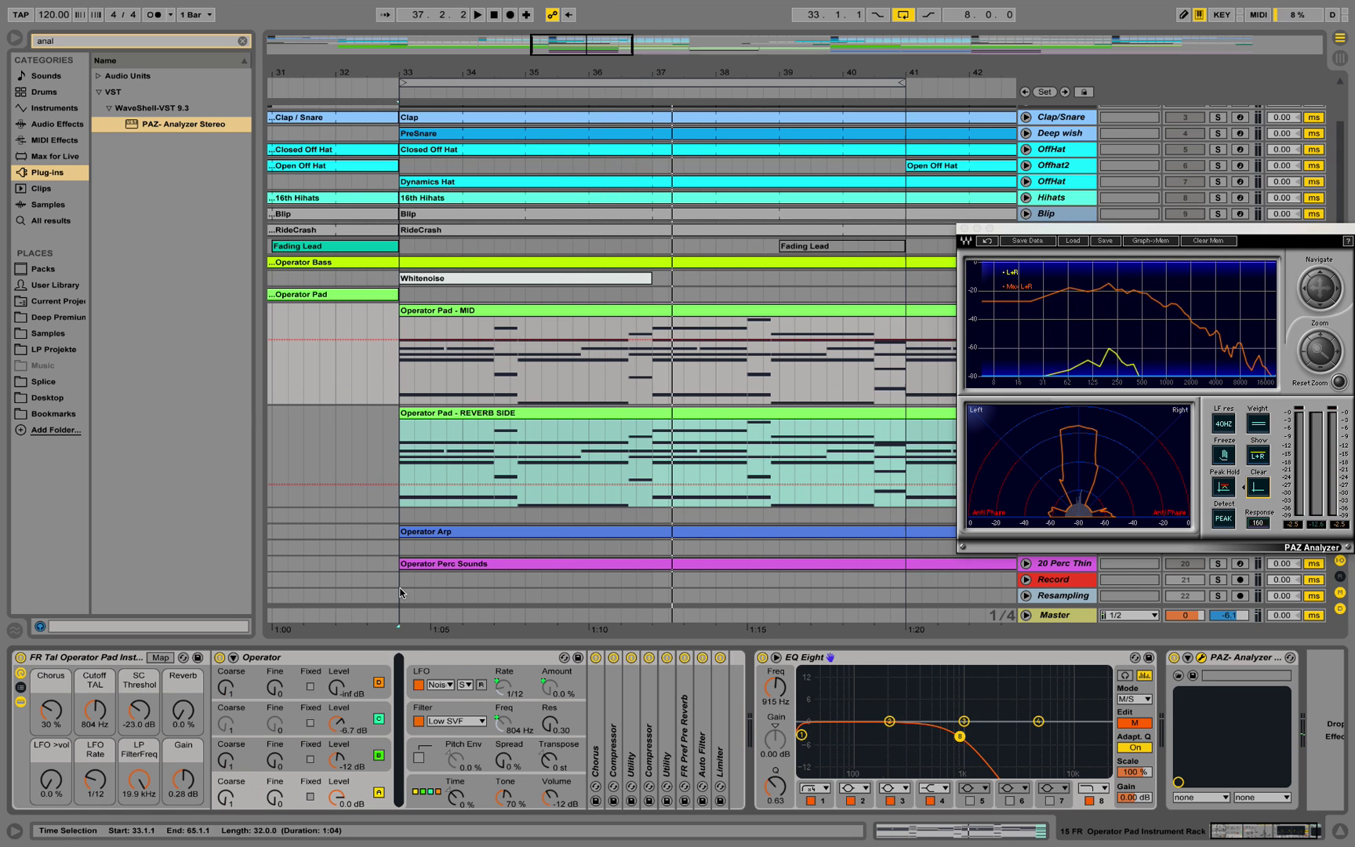
Turn the pad's Chorus macro to 0 %, close PAZ Analyzer, and solo track 16
{"action": "left_click_drag", "start_coordinate": [50, 712], "coordinate": [49, 752]}
{"action": "key", "text": "space"}
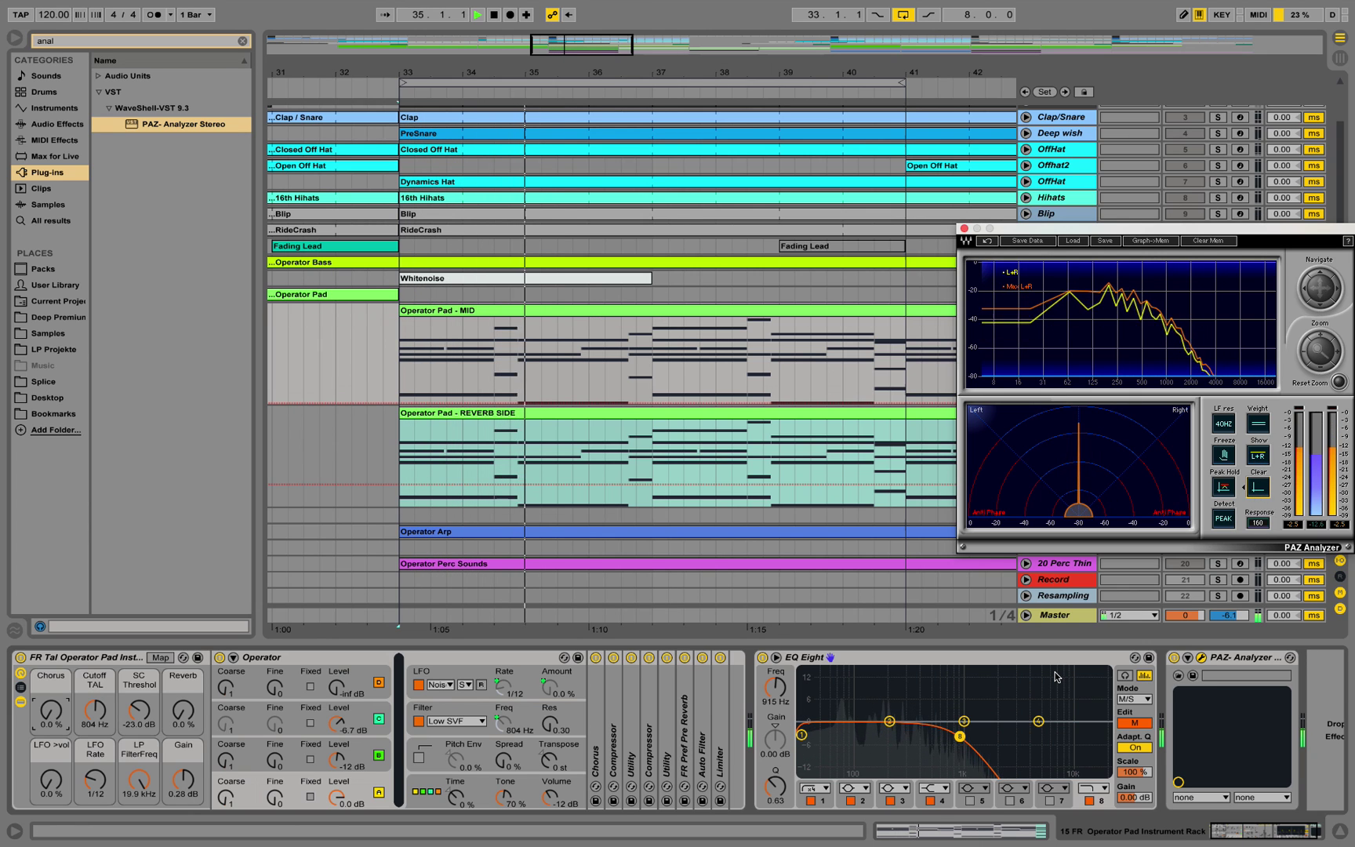
{"action": "key", "text": "space"}
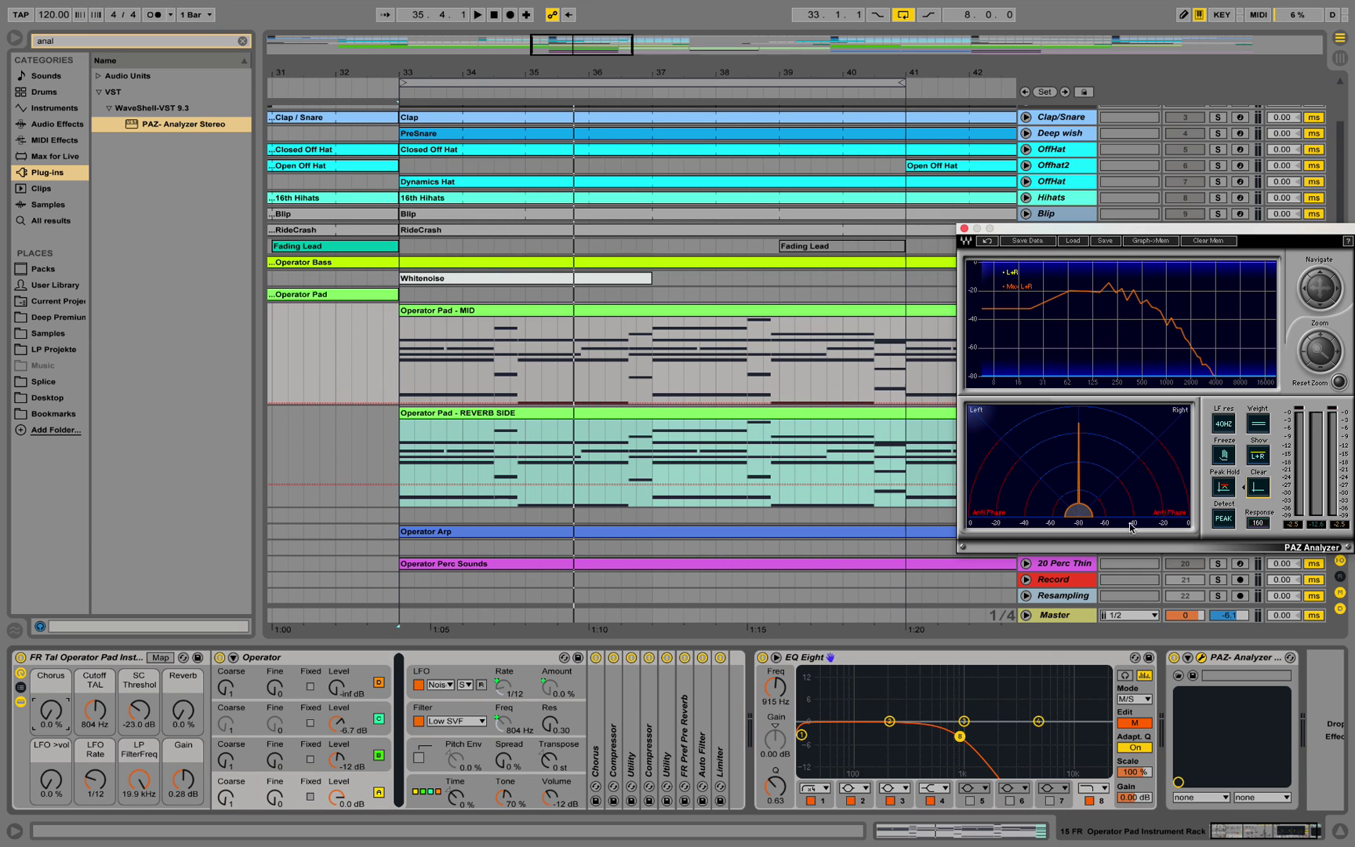
{"action": "left_click", "coordinate": [964, 229]}
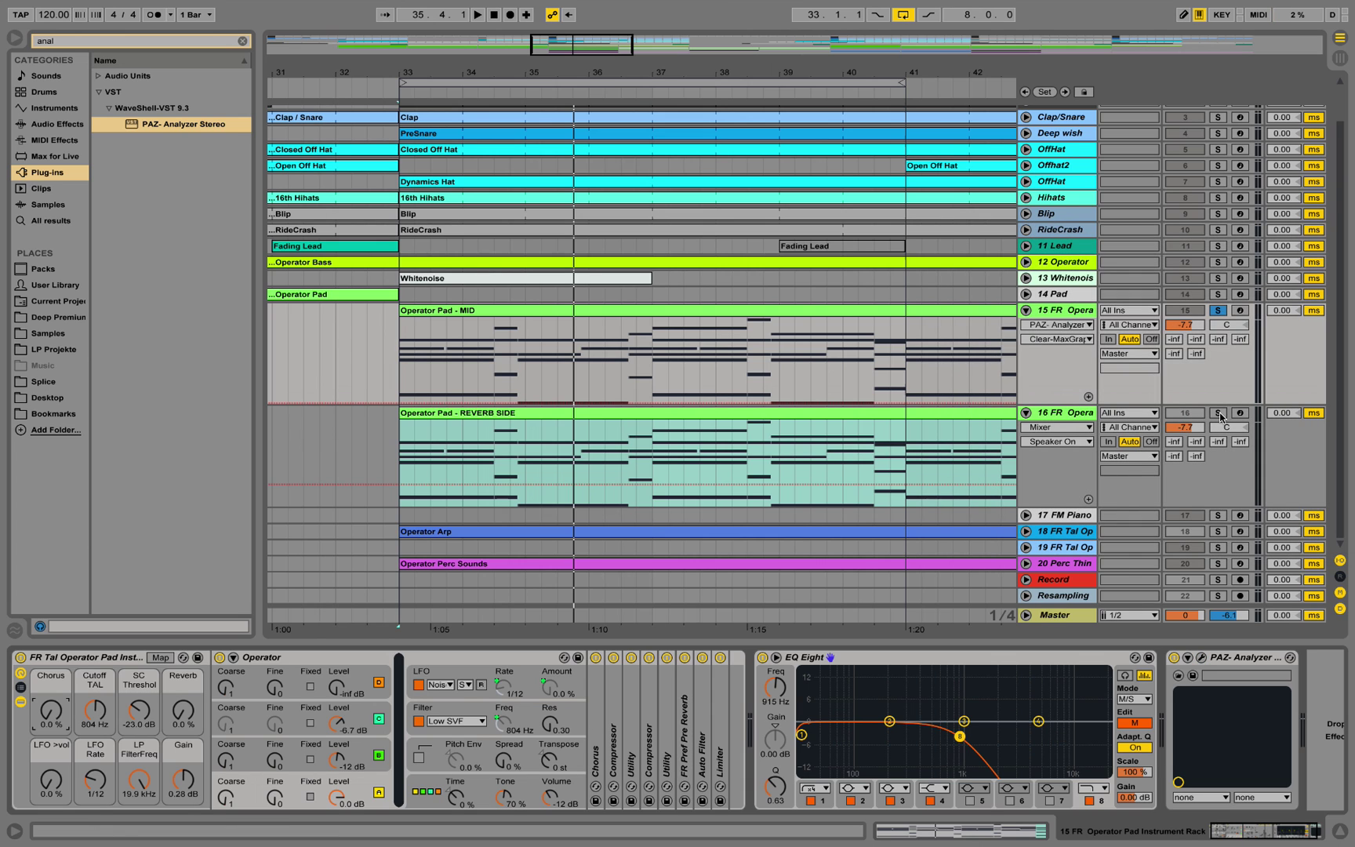
{"action": "left_click", "coordinate": [1076, 418]}
{"action": "left_click", "coordinate": [1219, 414]}
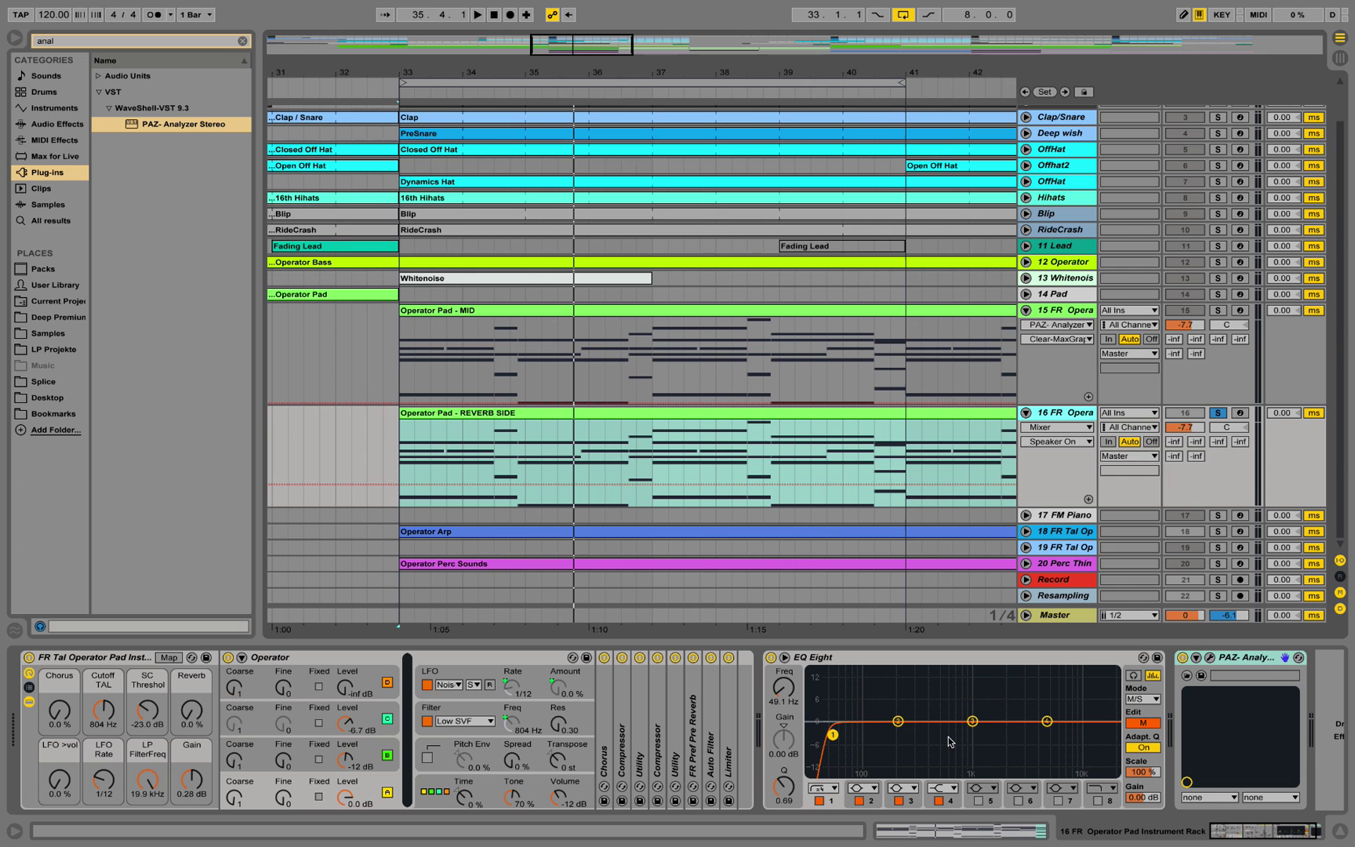
Open and reposition track 16's PAZ Analyzer, then set the Chorus macro to 29 %
{"action": "left_click", "coordinate": [1210, 659]}
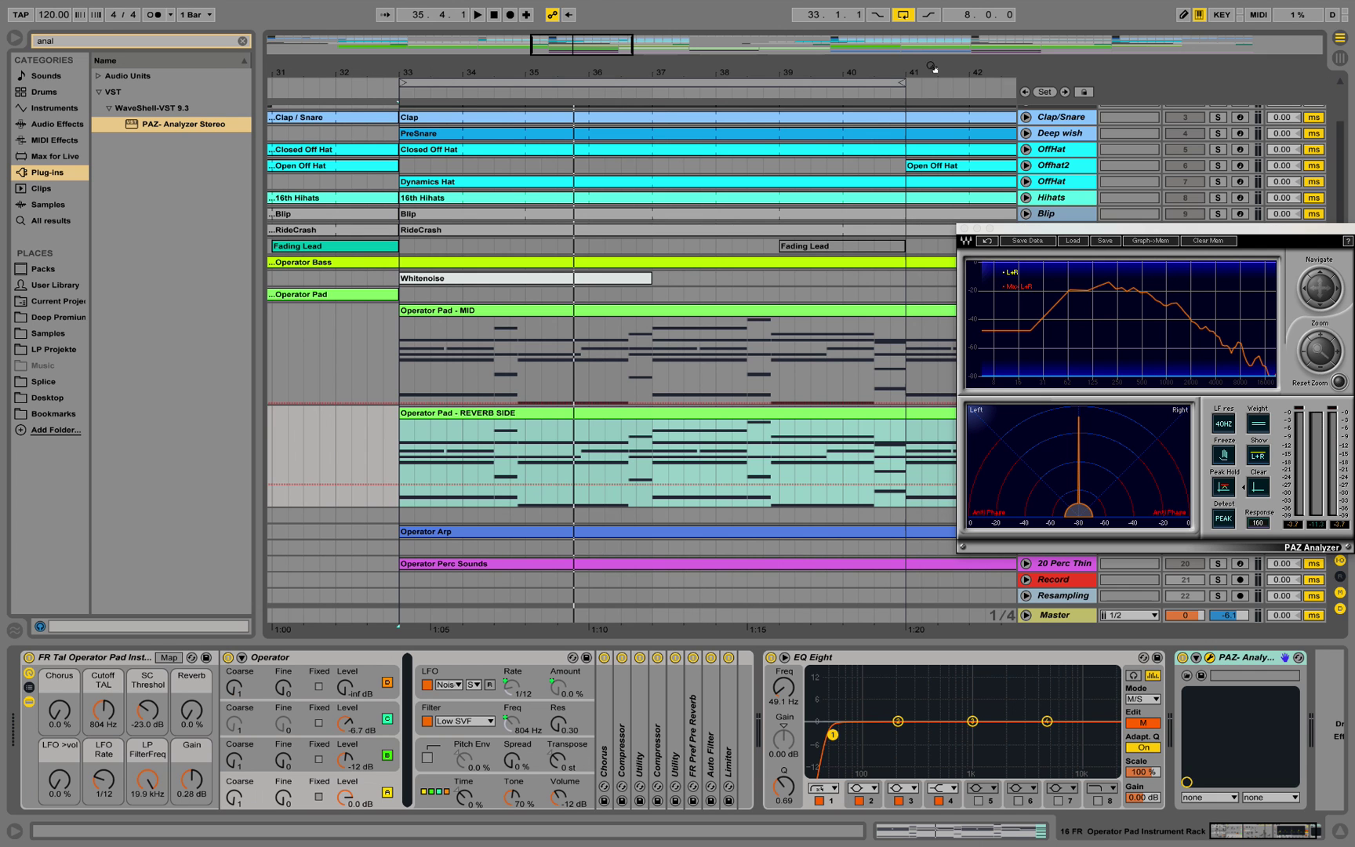
{"action": "left_click_drag", "start_coordinate": [1040, 233], "coordinate": [1058, 252]}
{"action": "key", "text": "space"}
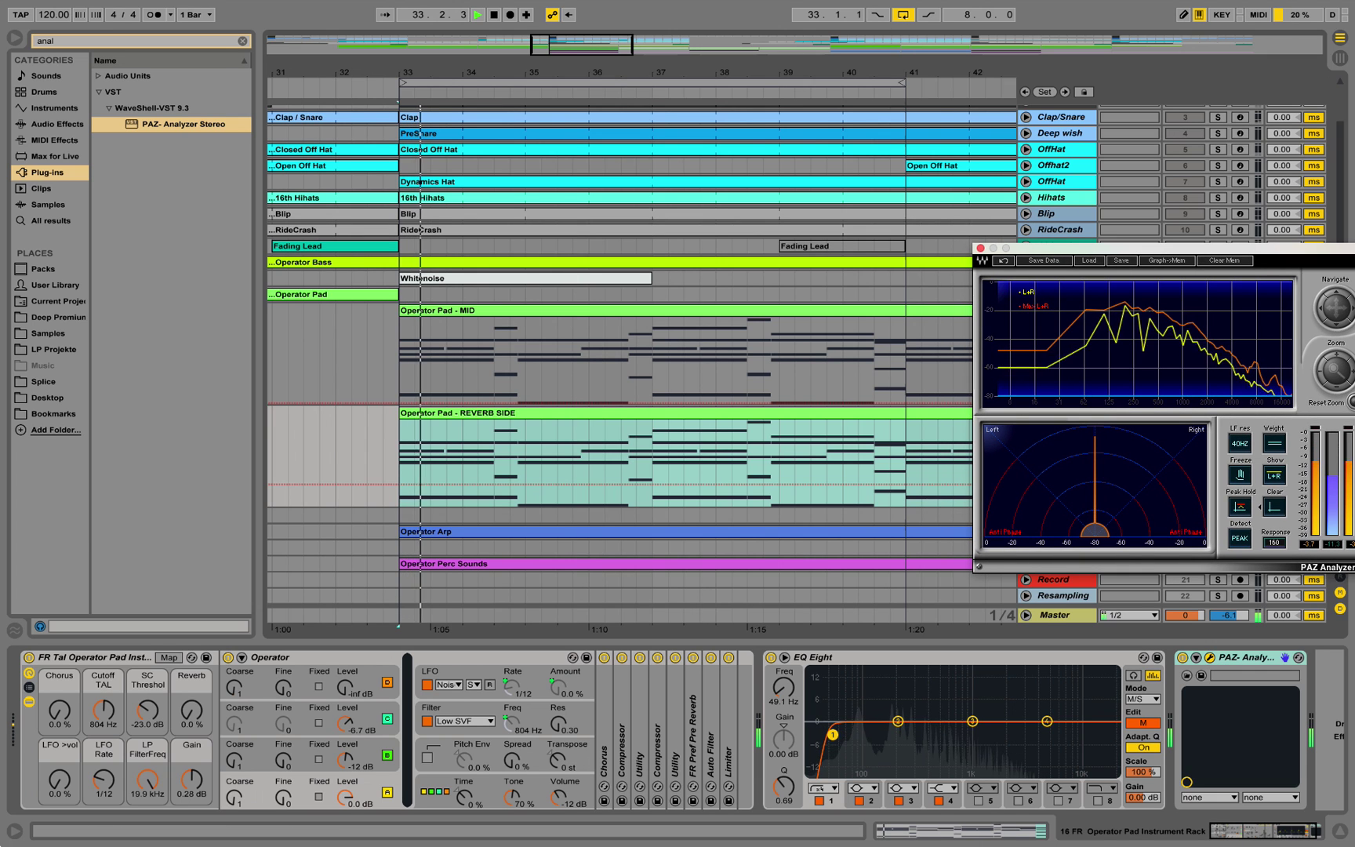
{"action": "mouse_move", "coordinate": [53, 720]}
{"action": "left_mouse_down"}
{"action": "mouse_move", "coordinate": [53, 682]}
{"action": "mouse_move", "coordinate": [61, 721]}
{"action": "left_mouse_up"}
{"action": "key", "text": "space"}
{"action": "key", "text": "space"}
Clear the PAZ Analyzer's held peak trace and stop playback
{"action": "left_click", "coordinate": [1171, 554]}
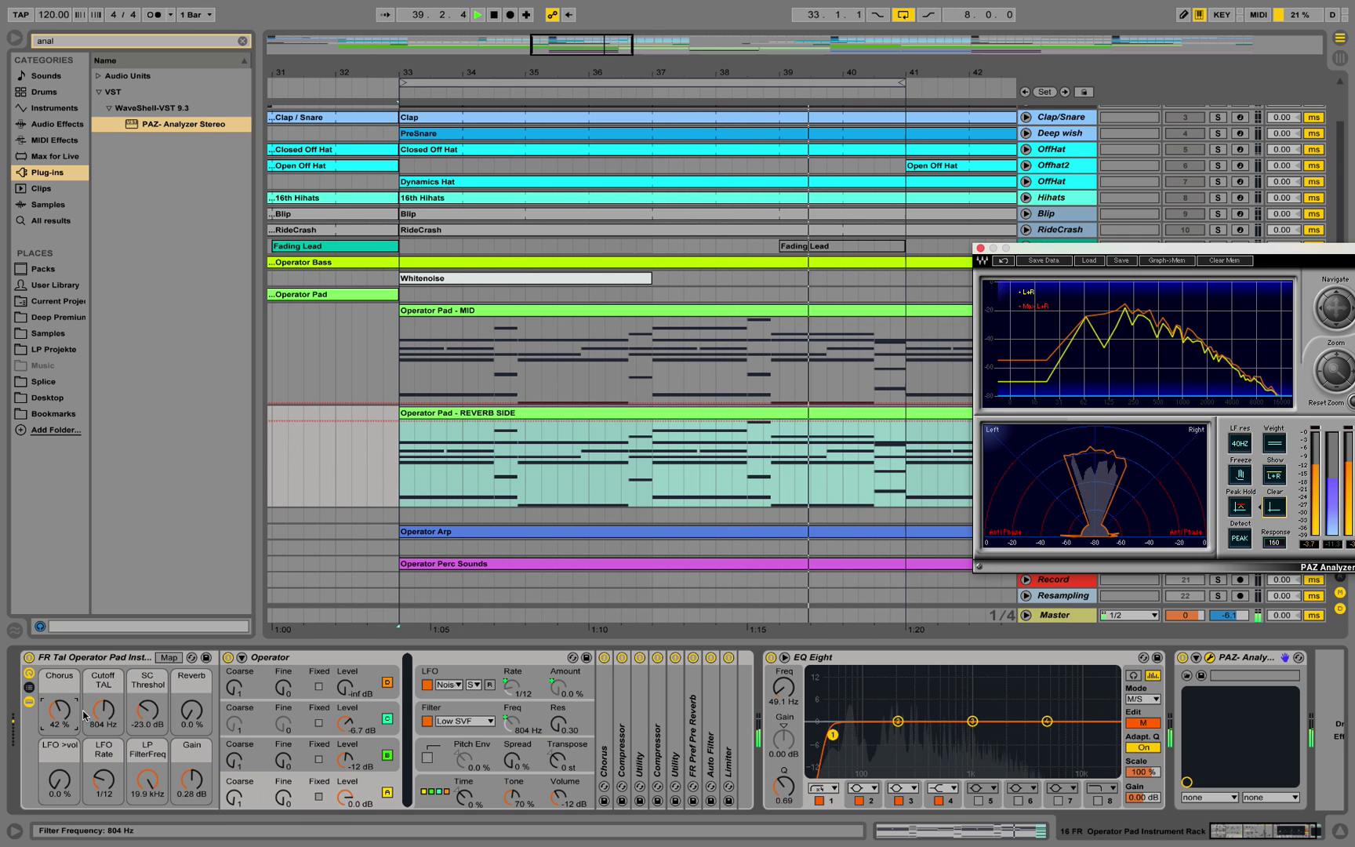
{"action": "left_click", "coordinate": [1269, 517]}
{"action": "key", "text": "space"}
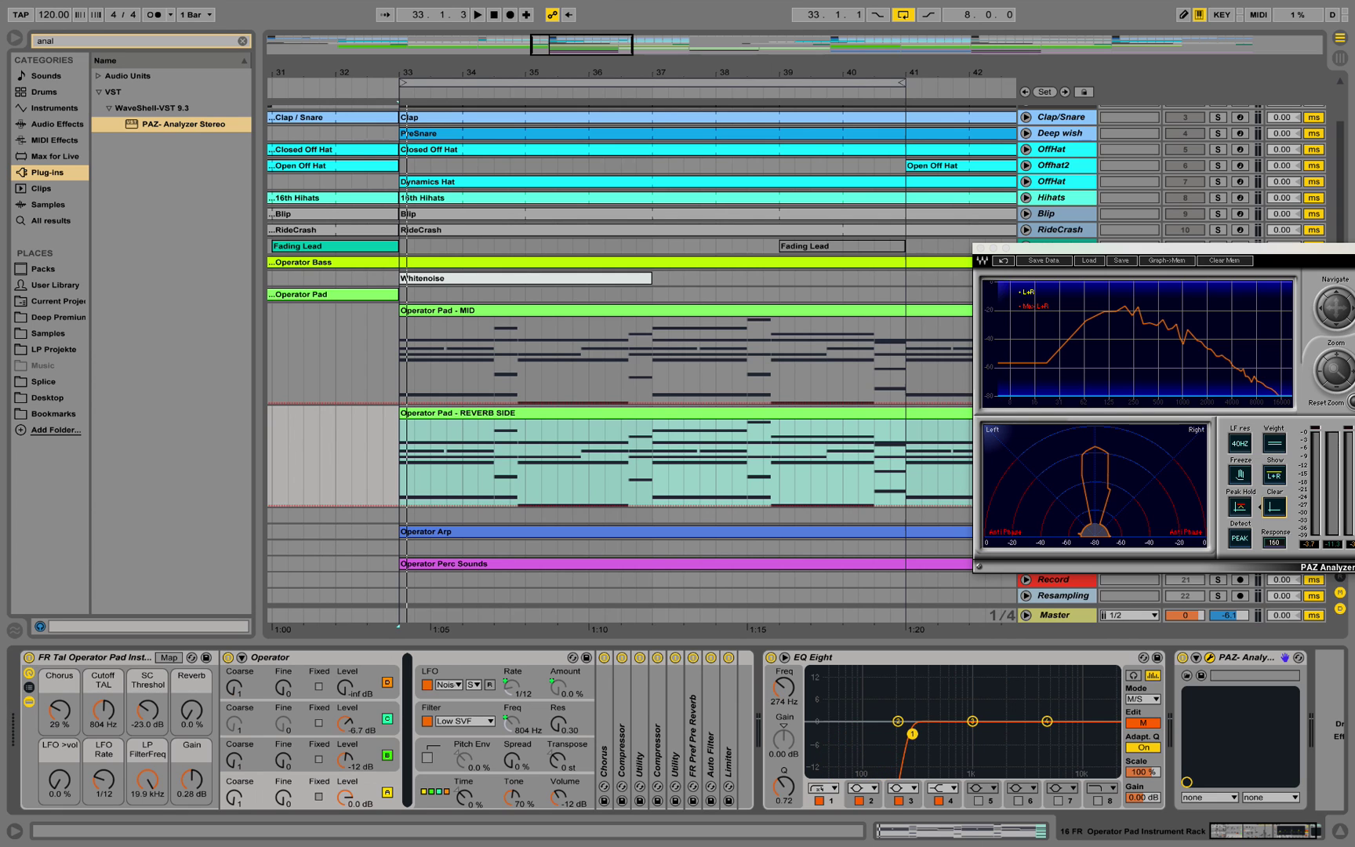
Make mid band 1 a 12 dB low cut at 374 Hz, then switch EQ editing to side
{"action": "left_click_drag", "start_coordinate": [919, 734], "coordinate": [946, 742]}
{"action": "key", "text": "space"}
{"action": "left_click_drag", "start_coordinate": [955, 739], "coordinate": [945, 739]}
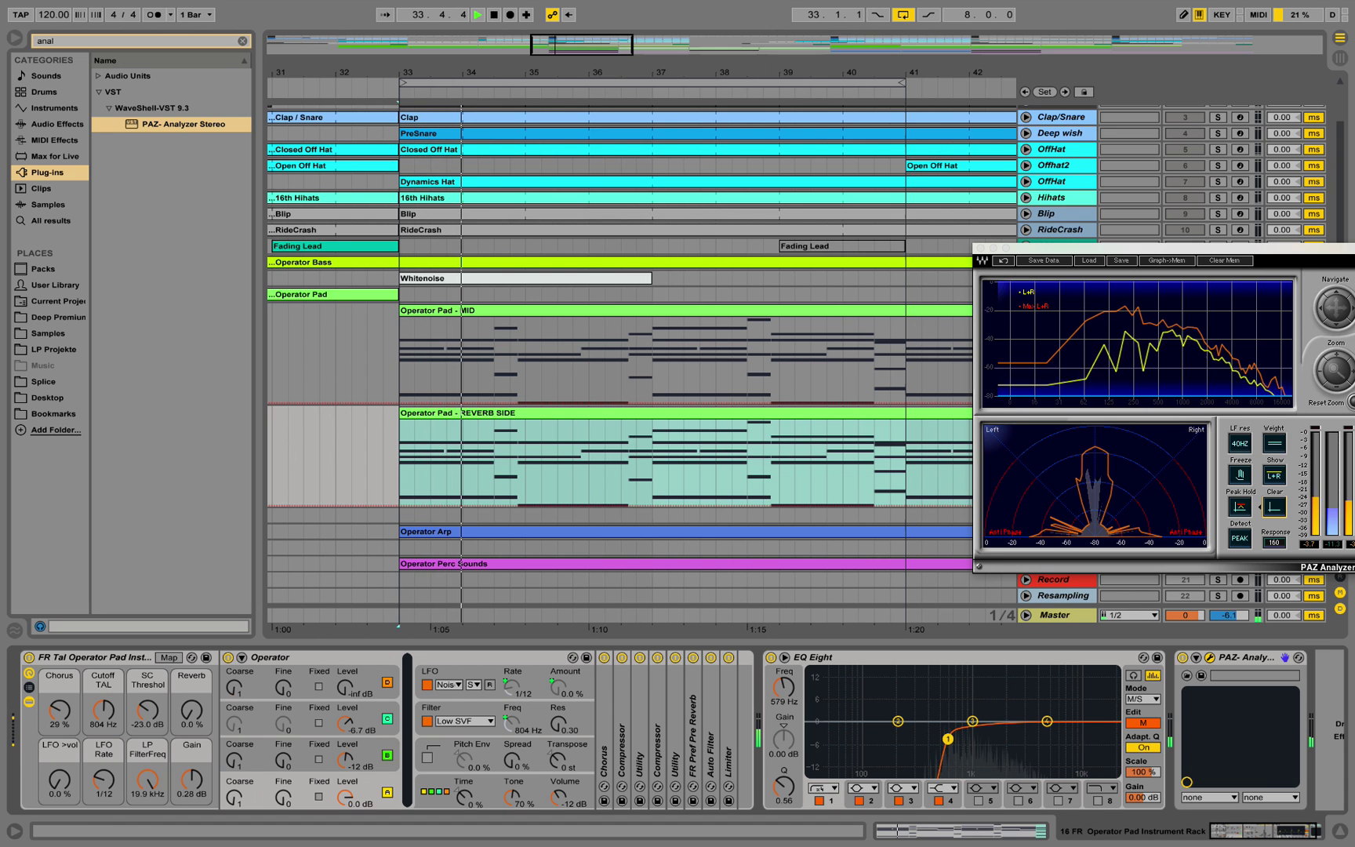
{"action": "left_click", "coordinate": [823, 788]}
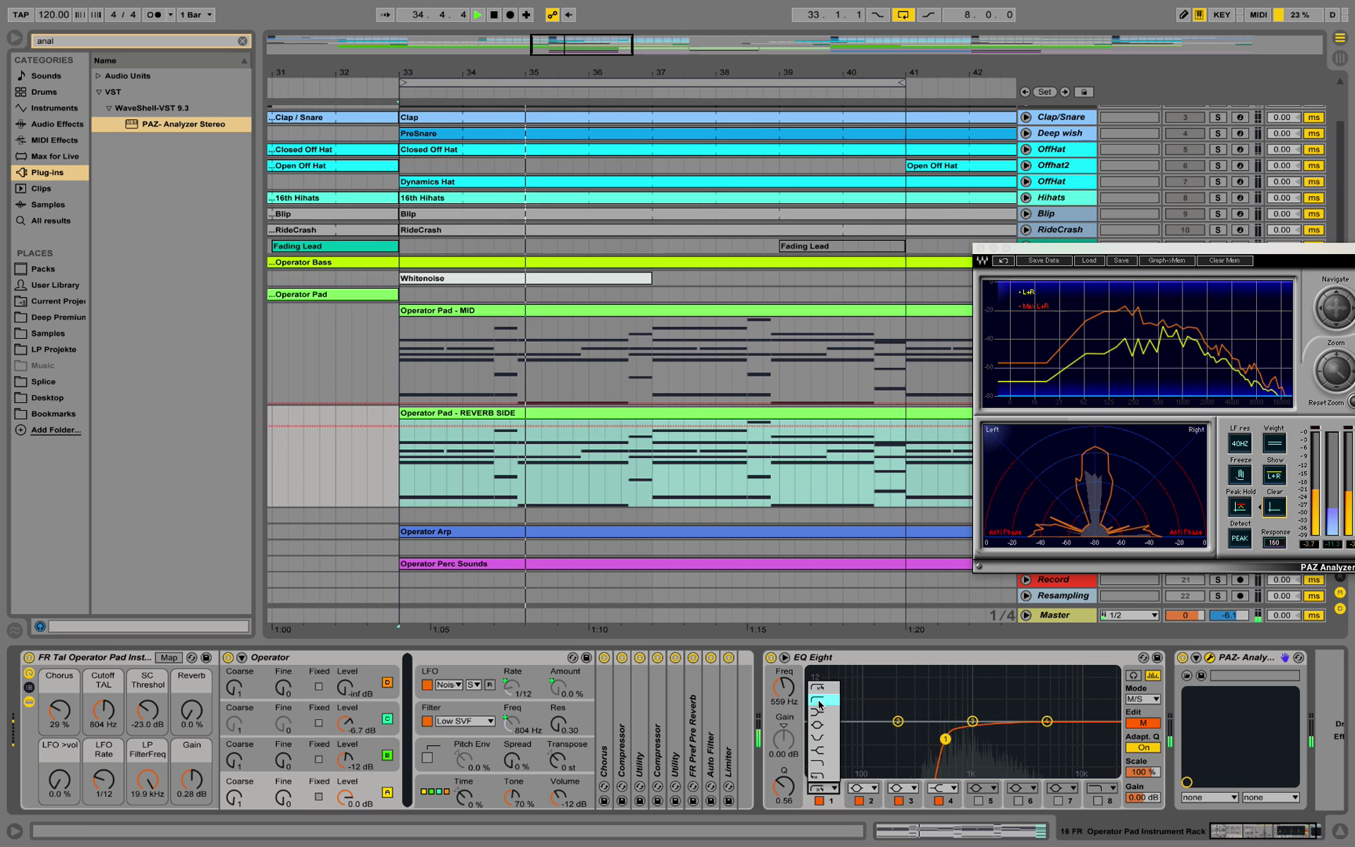
{"action": "left_click", "coordinate": [819, 762]}
{"action": "left_click_drag", "start_coordinate": [946, 738], "coordinate": [927, 739]}
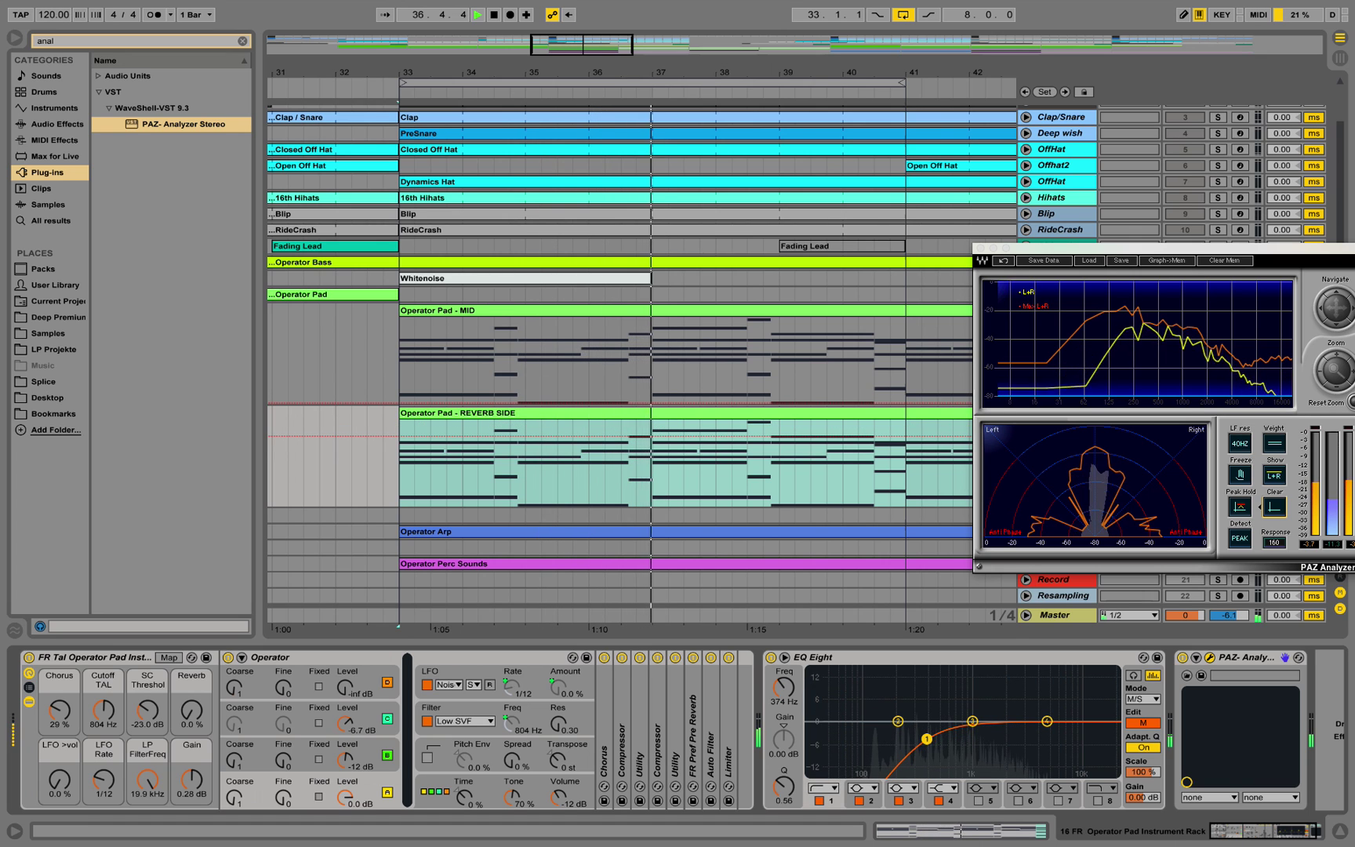
{"action": "key", "text": "space"}
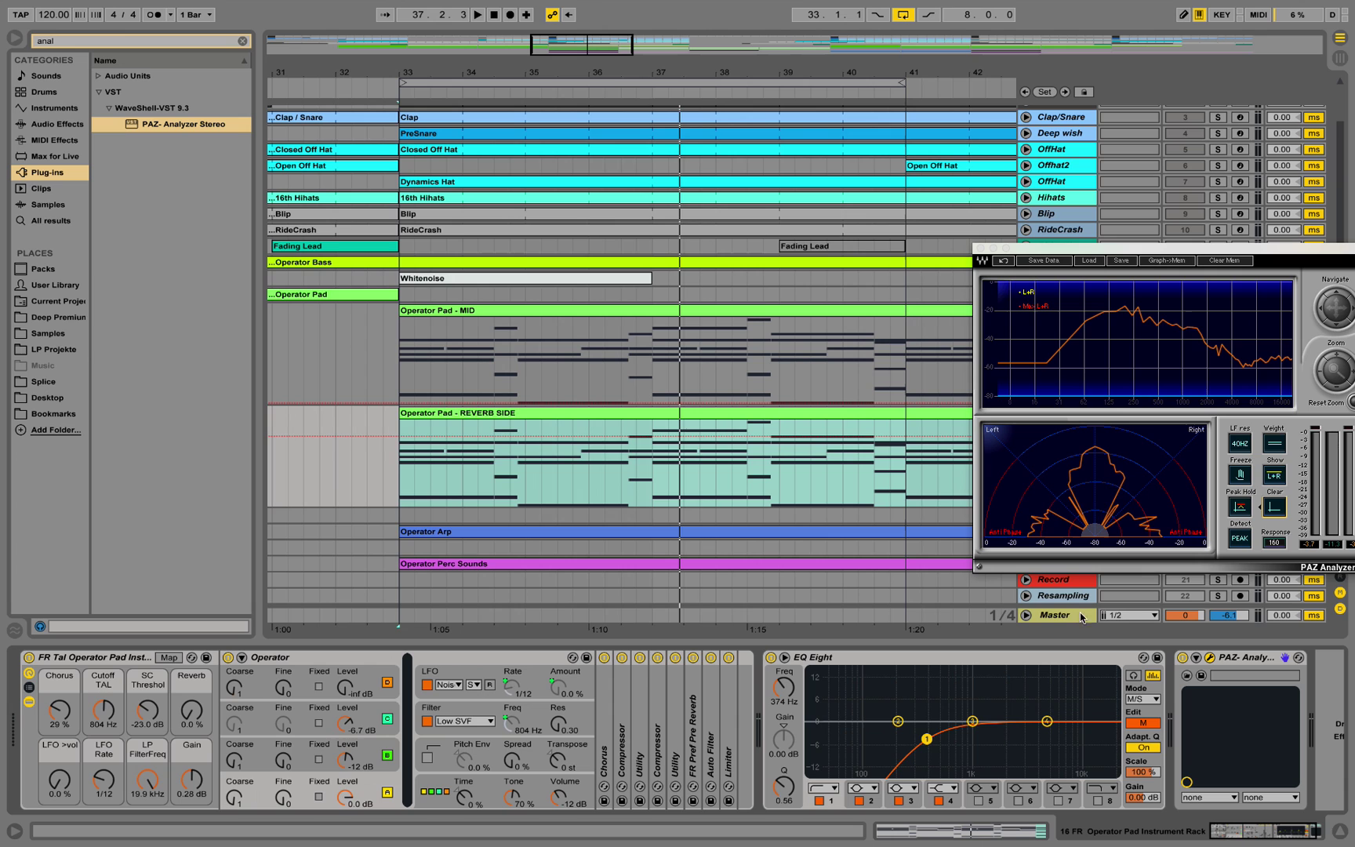
{"action": "key", "text": "space"}
{"action": "key", "text": "space"}
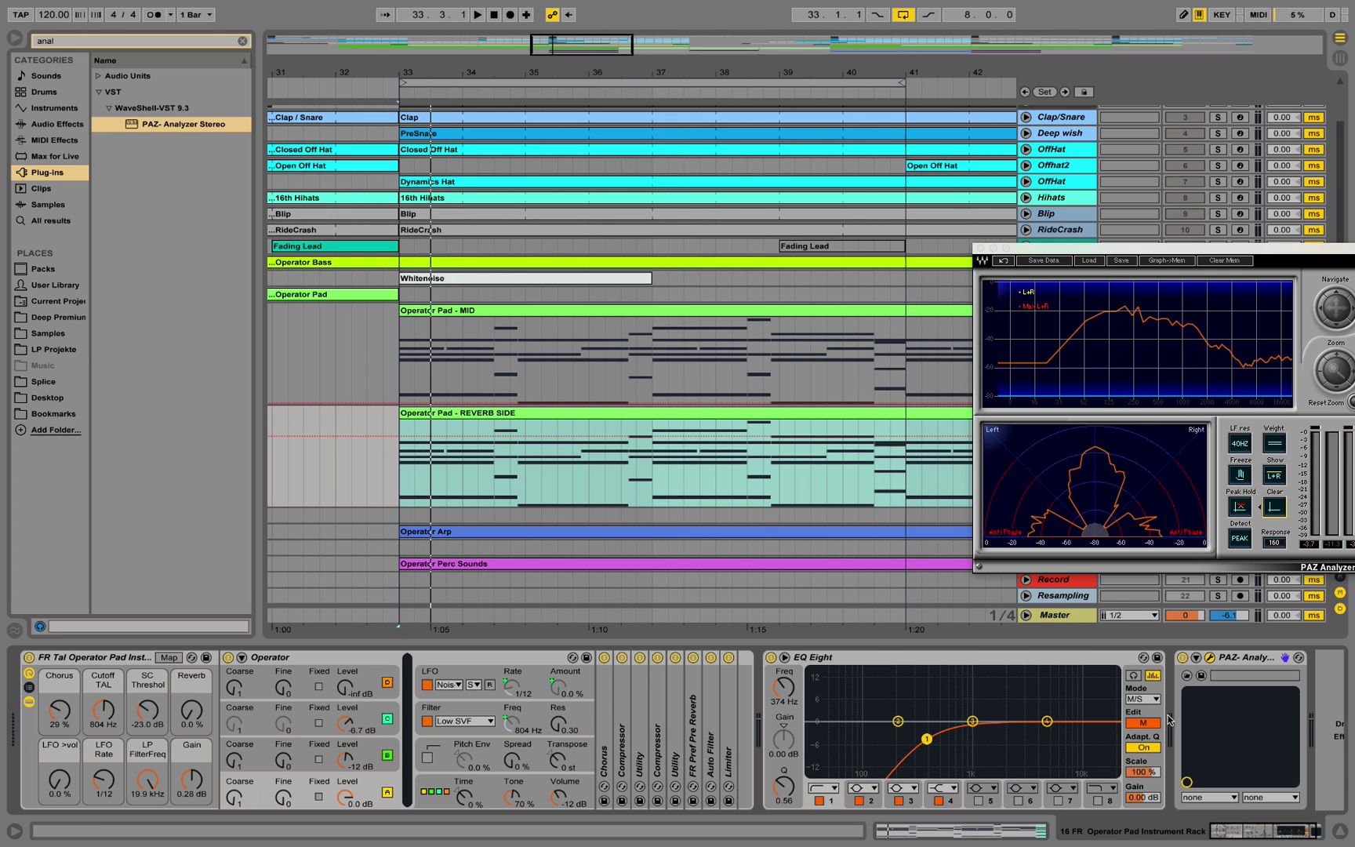
{"action": "left_click", "coordinate": [1147, 725]}
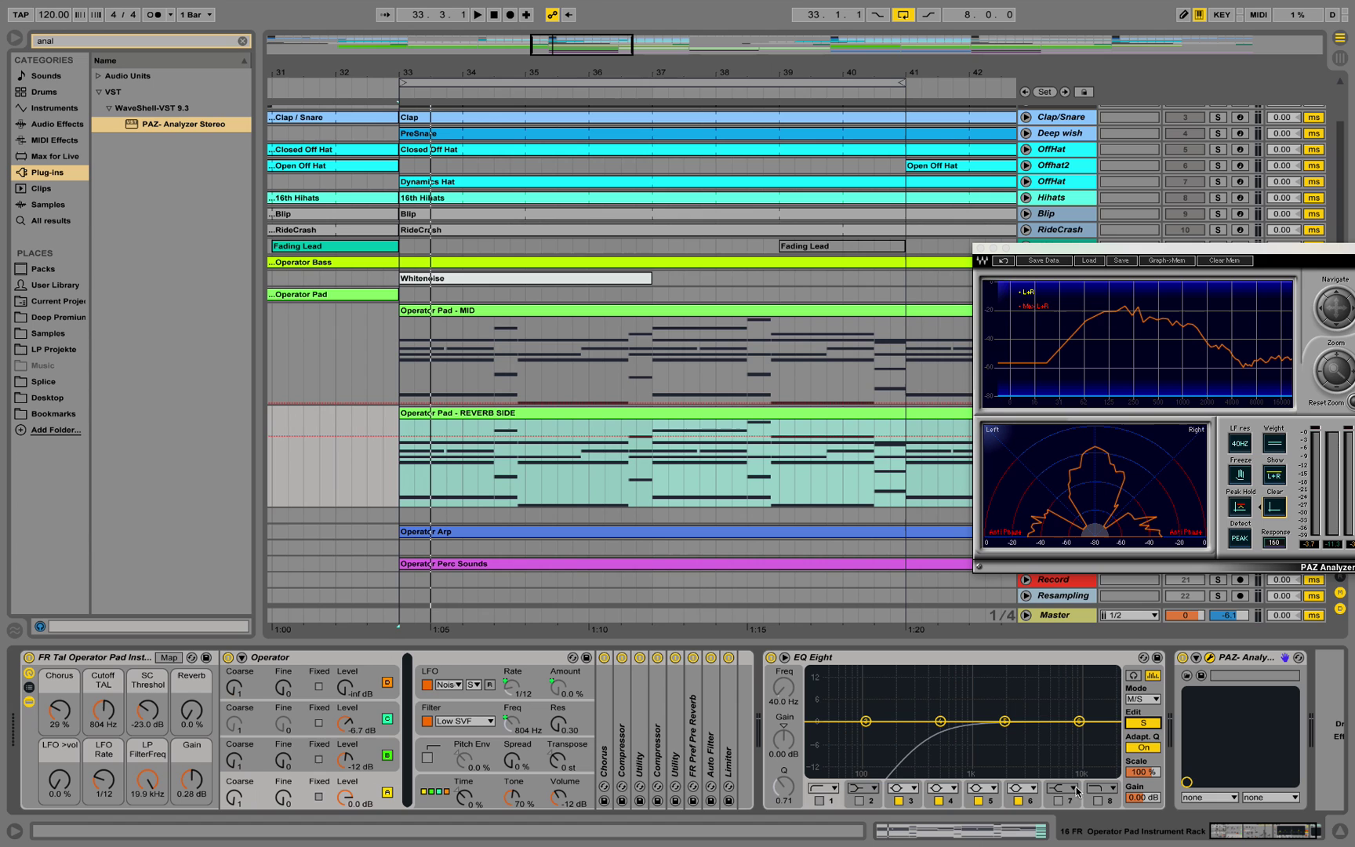
Reshape side band 6 into a 5.83 dB boost at 1.23 kHz
{"action": "left_click", "coordinate": [1034, 789]}
{"action": "left_click", "coordinate": [1026, 747]}
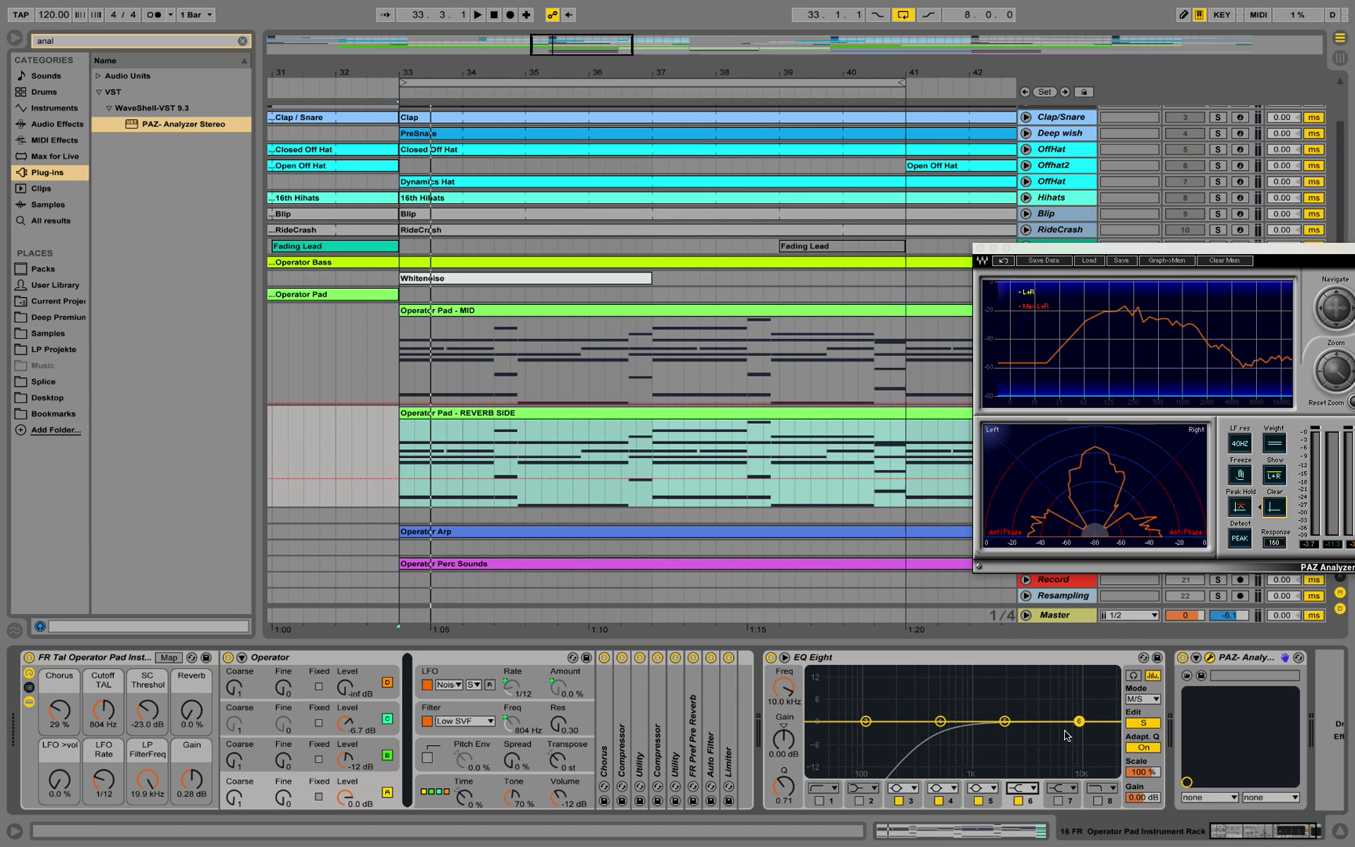
{"action": "left_click_drag", "start_coordinate": [1079, 720], "coordinate": [981, 702]}
Turn side band 3 into a low cut near 635 Hz, play, and unfold Pre Reverb
{"action": "left_click", "coordinate": [911, 788]}
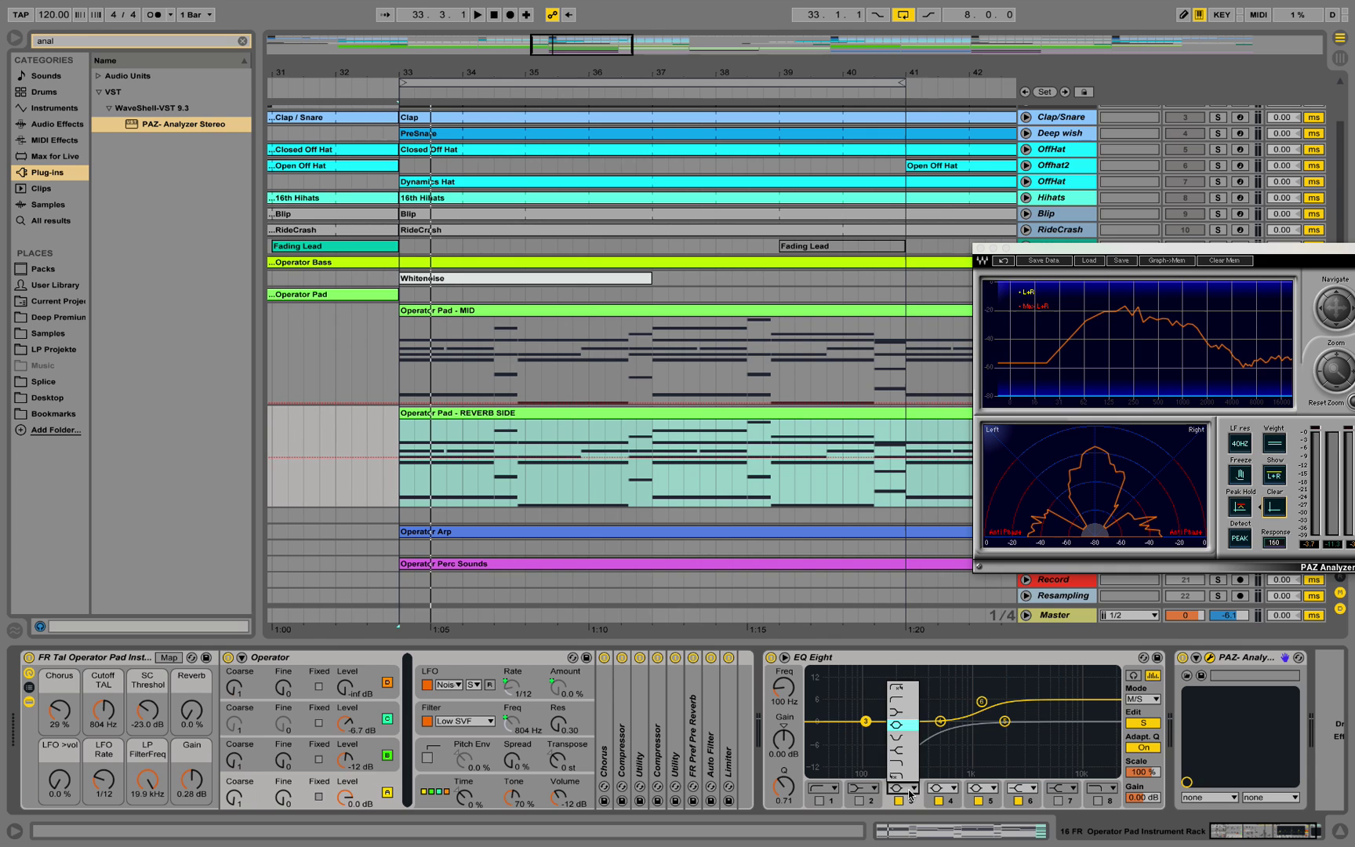
{"action": "left_click", "coordinate": [894, 702]}
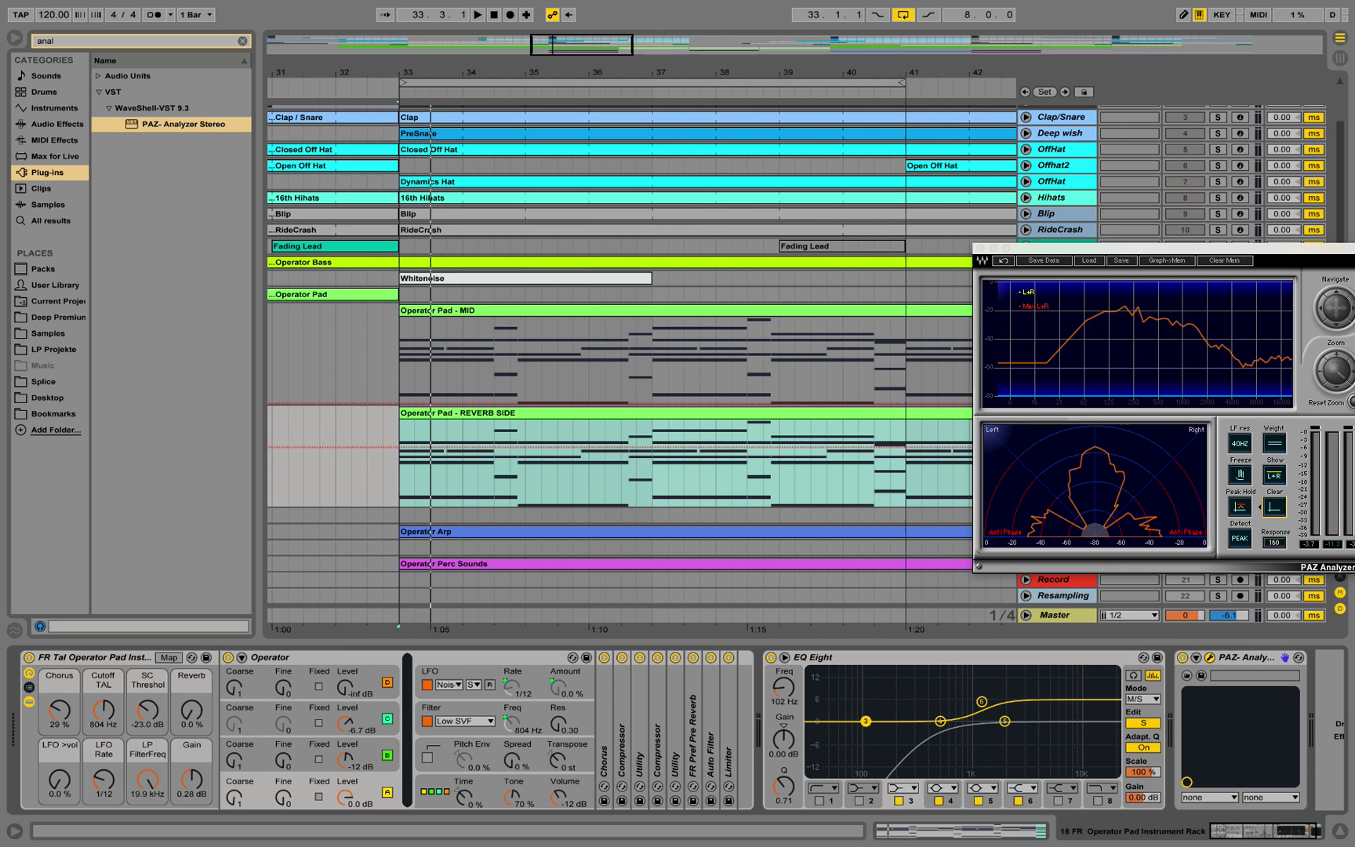
{"action": "left_click_drag", "start_coordinate": [866, 721], "coordinate": [950, 750]}
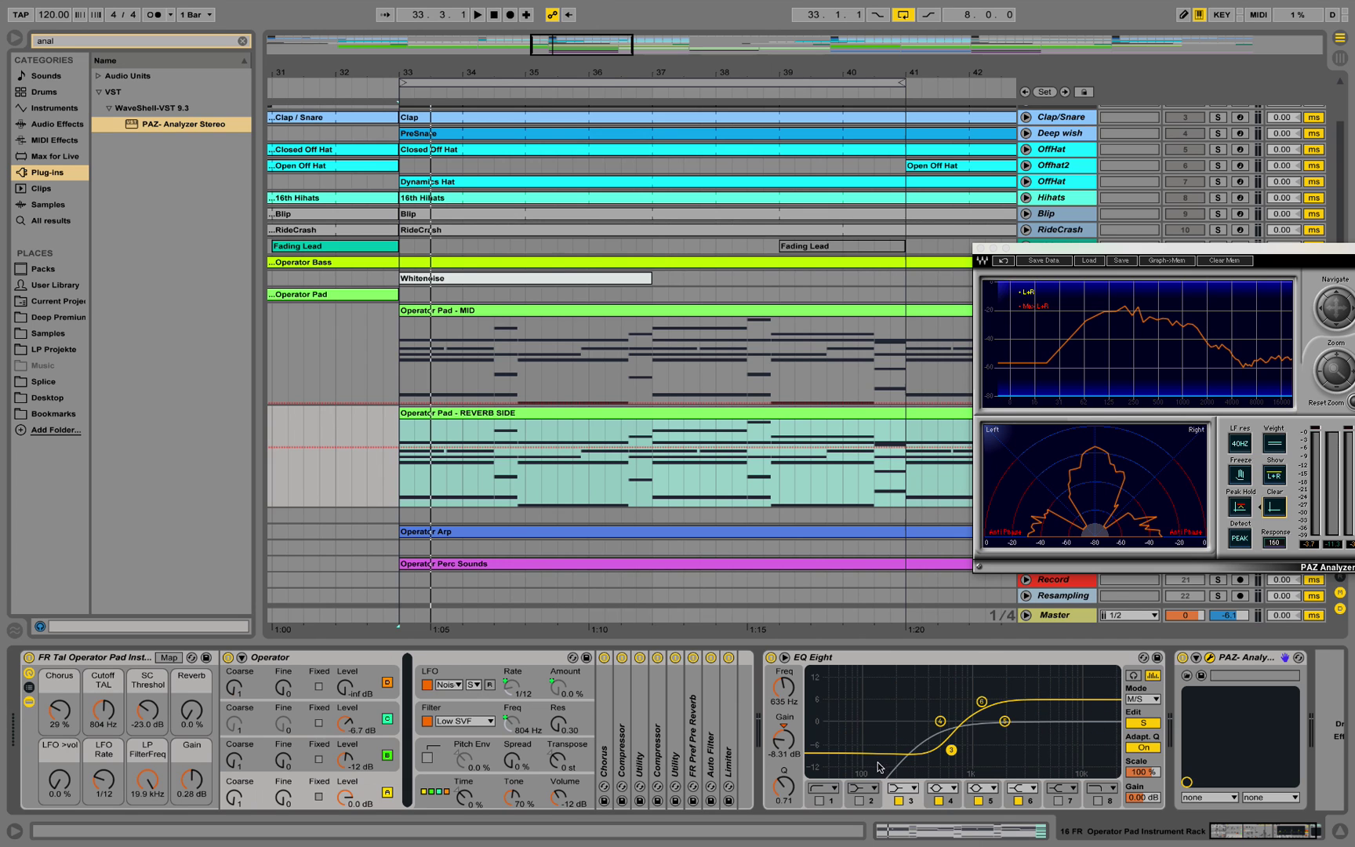
{"action": "key", "text": "space"}
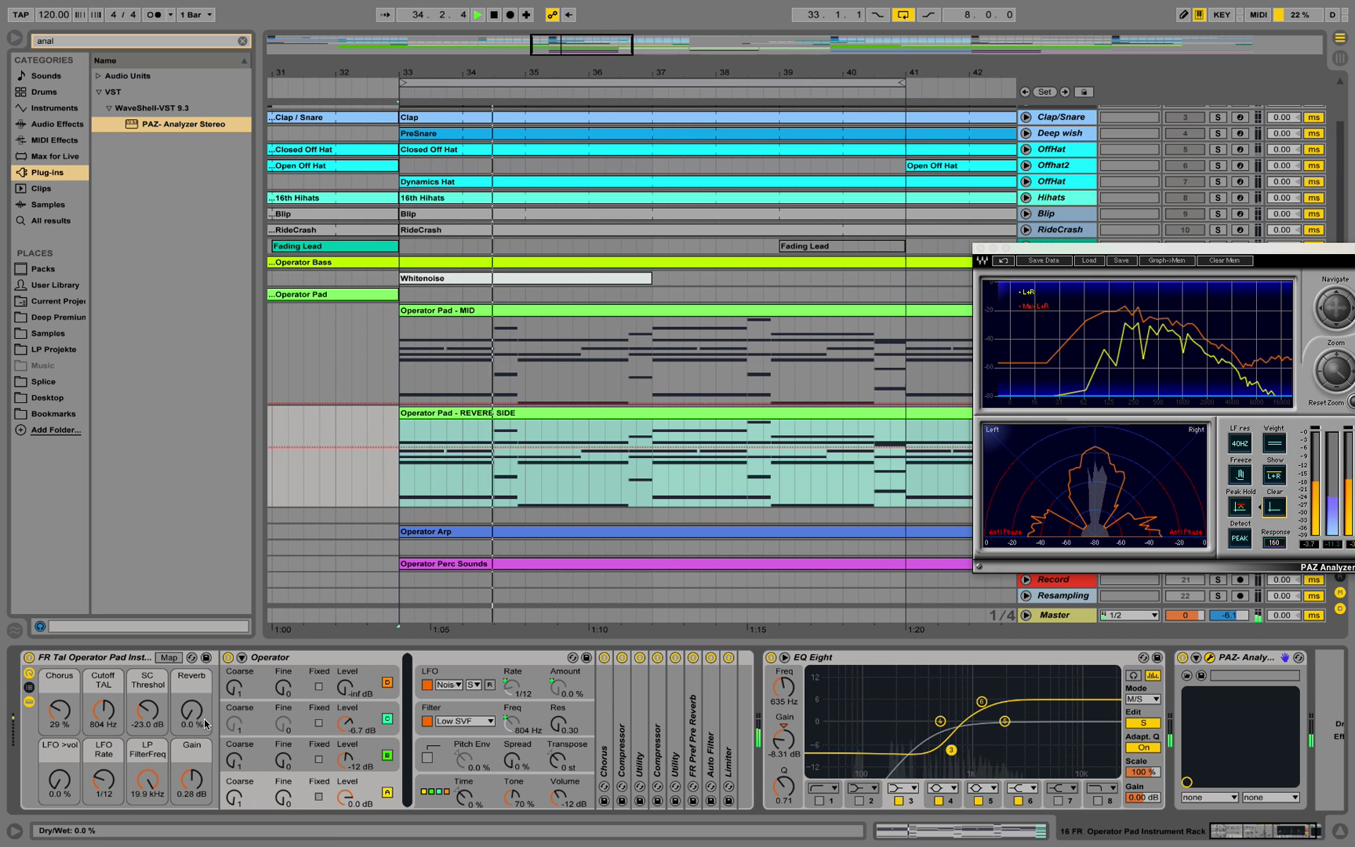
{"action": "double_click", "coordinate": [694, 723]}
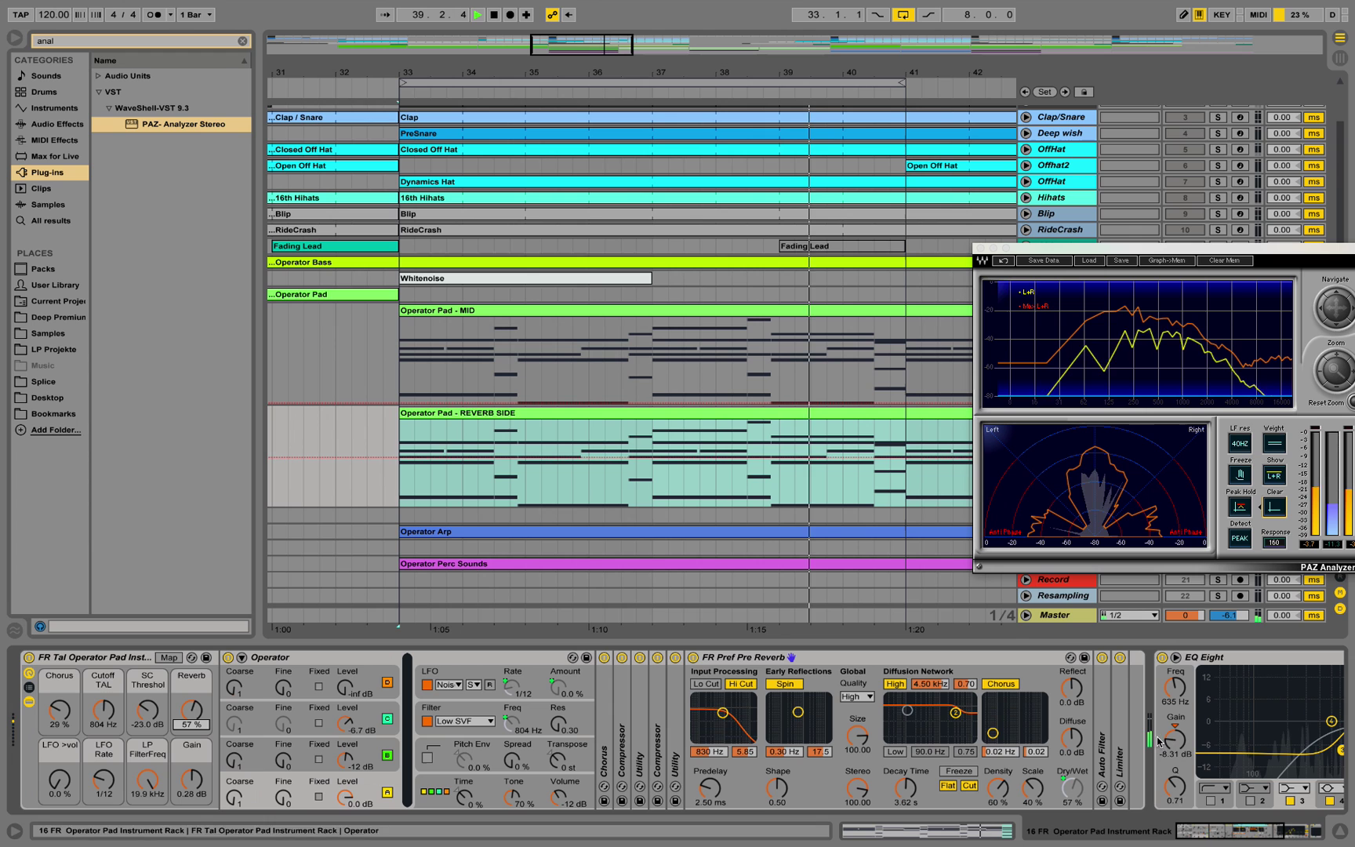
Switch EQ Eight to mid editing, lower the Reverb macro to 44 %, and clear analyzer traces
{"action": "scroll", "coordinate": [1048, 699], "scroll_direction": "right", "scroll_amount": 10}
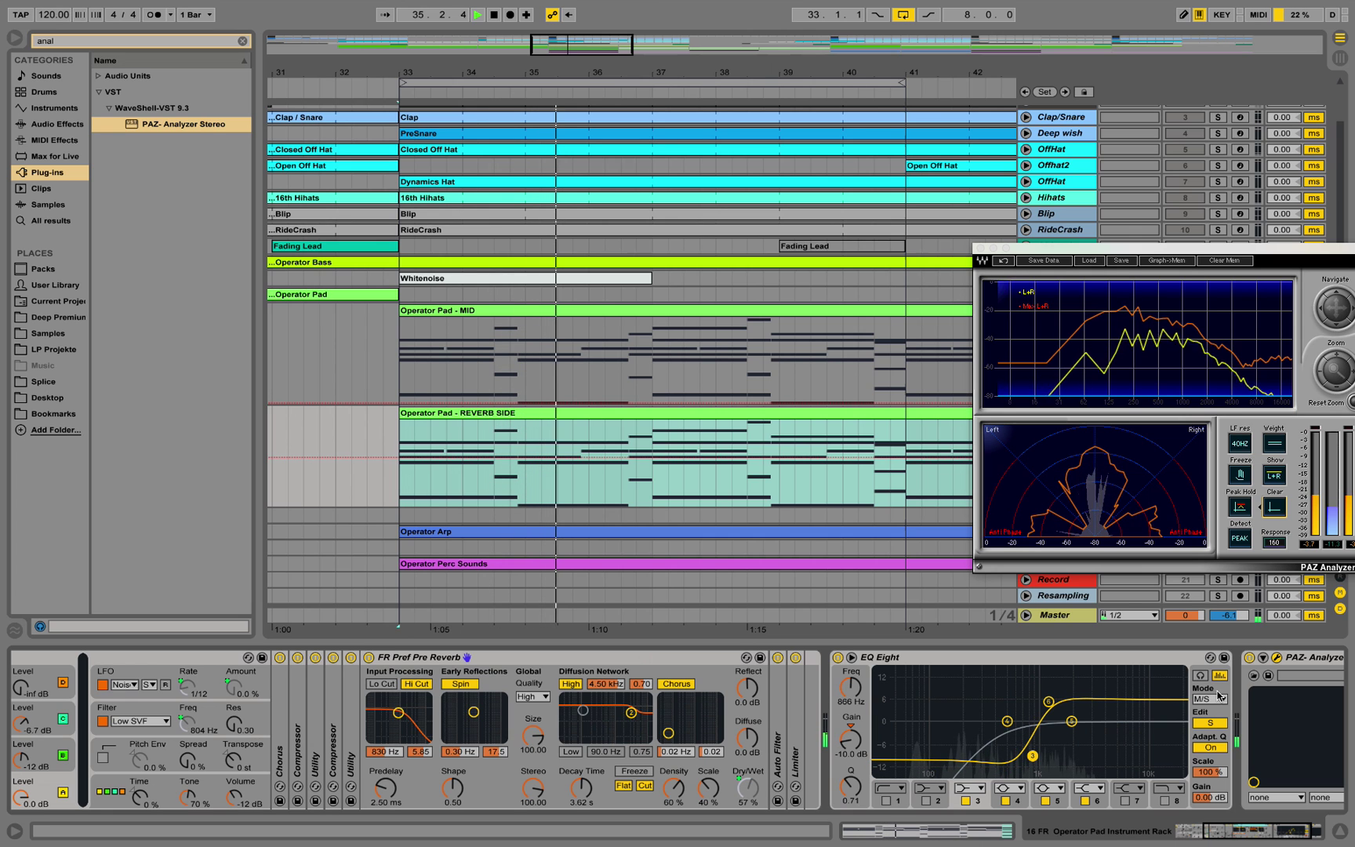
{"action": "left_click", "coordinate": [1217, 725]}
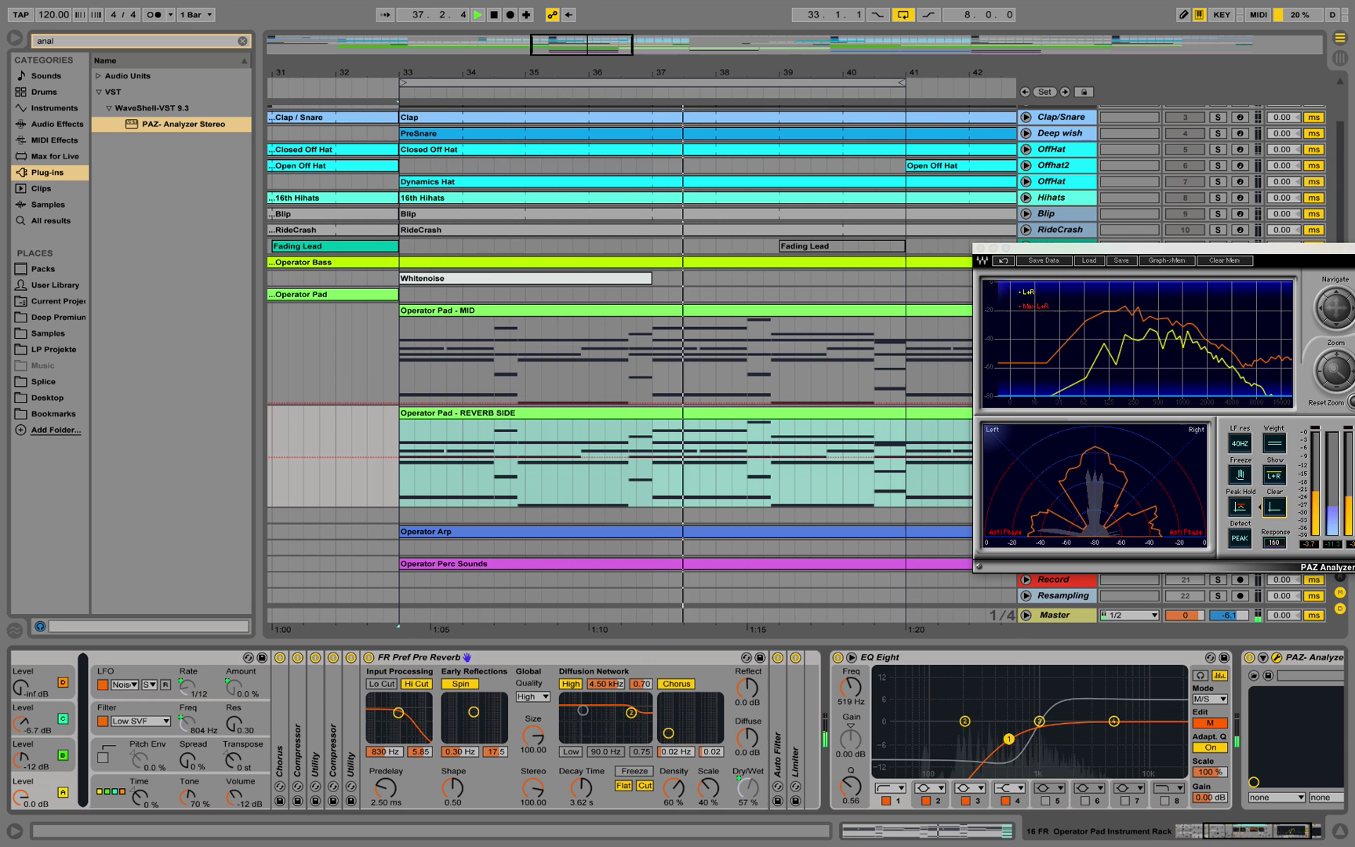
{"action": "scroll", "coordinate": [177, 723], "scroll_direction": "left", "scroll_amount": 5}
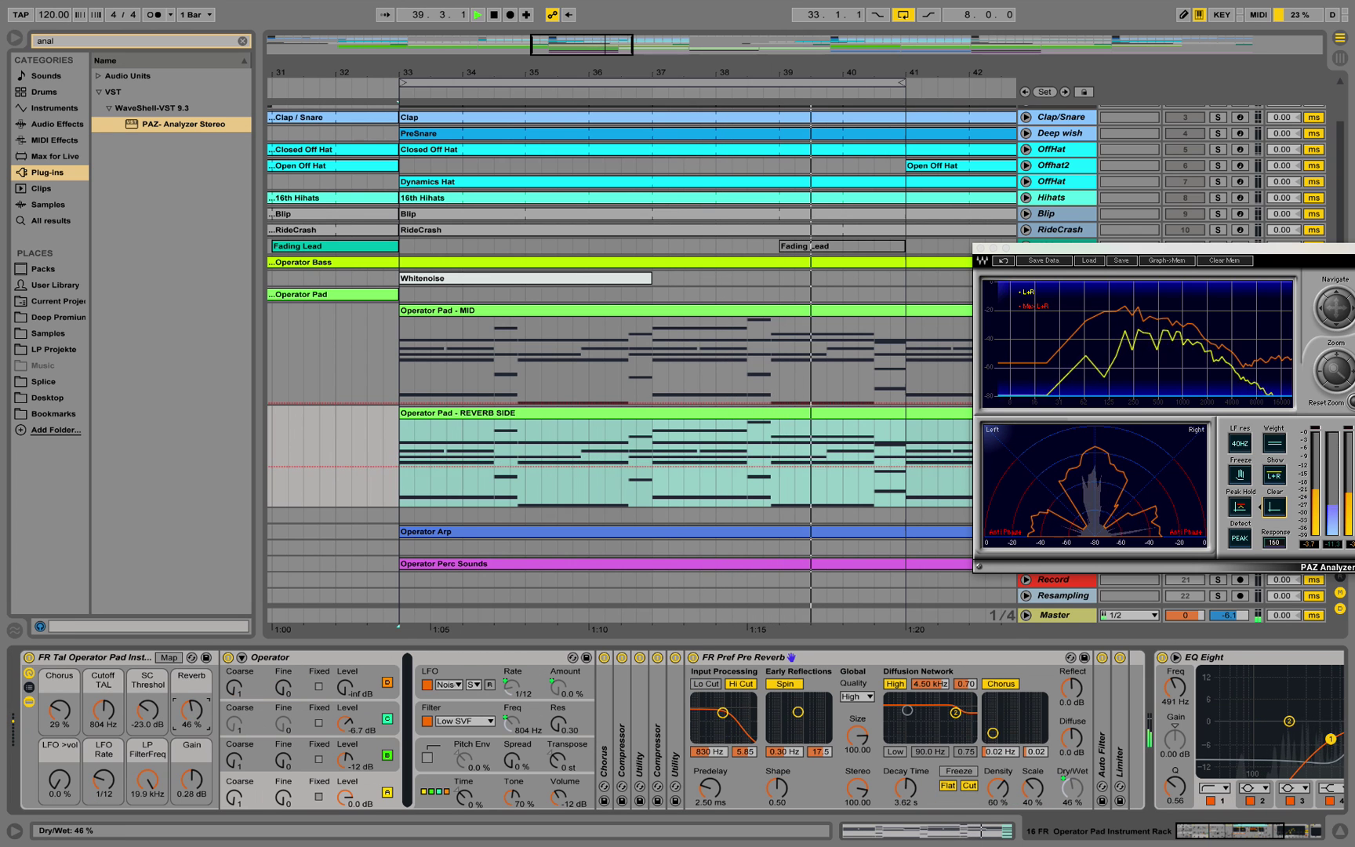
{"action": "left_click_drag", "start_coordinate": [177, 723], "coordinate": [191, 764]}
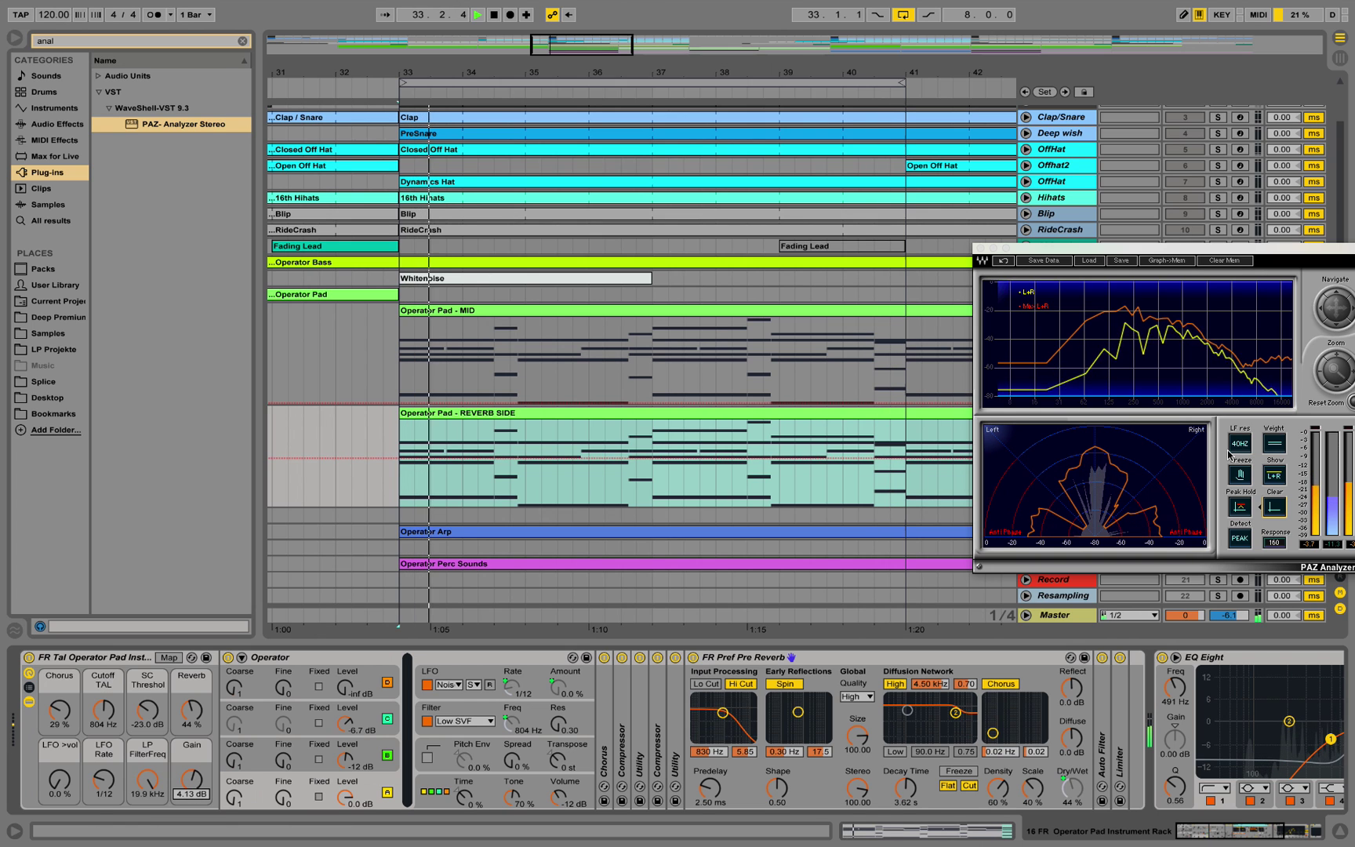
{"action": "left_click", "coordinate": [1271, 508]}
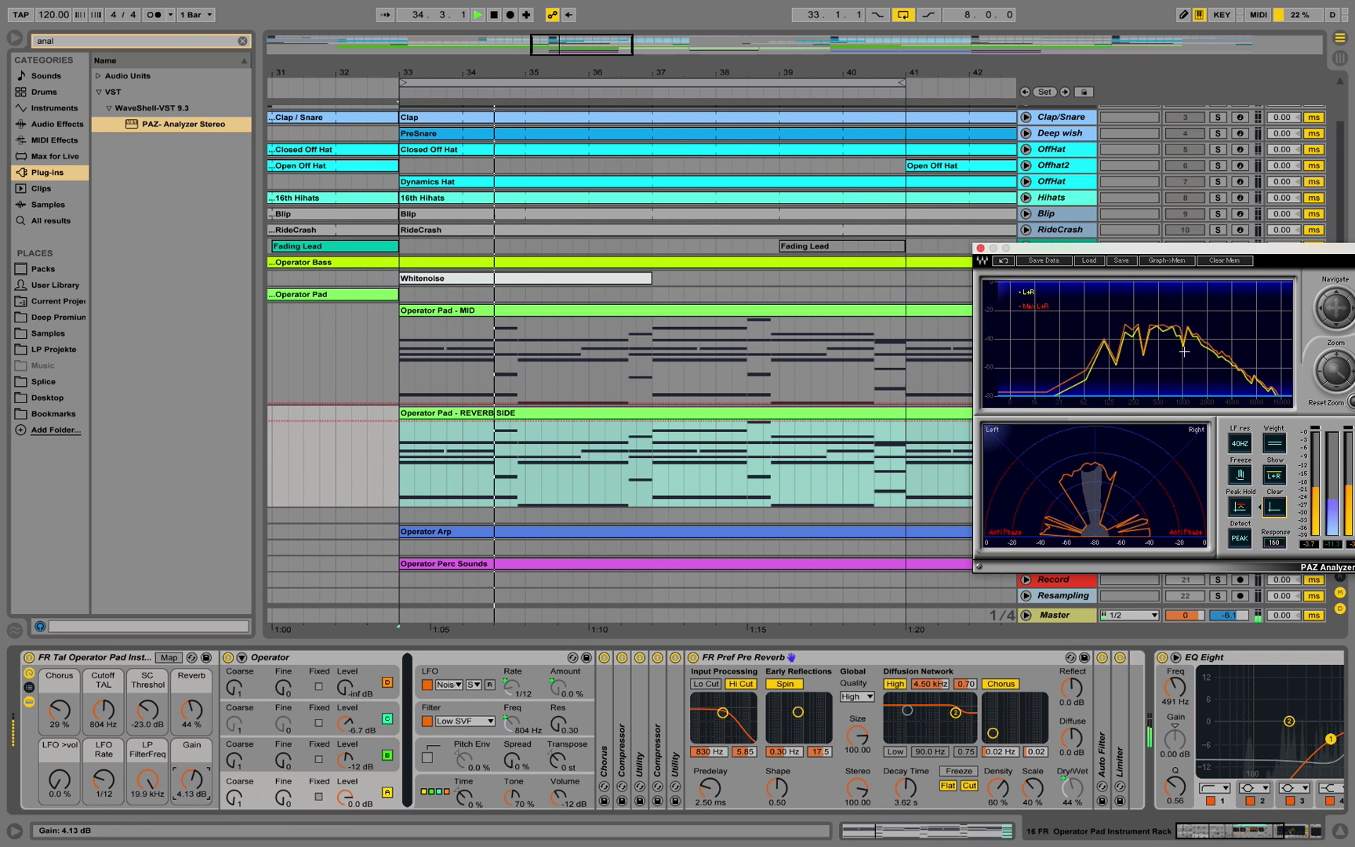
{"action": "key", "text": "space"}
Close the PAZ analyzer and solo track 15 (MID) and track 16 (REVERB SIDE) together, auditioning from bar 33
{"action": "left_click", "coordinate": [980, 248]}
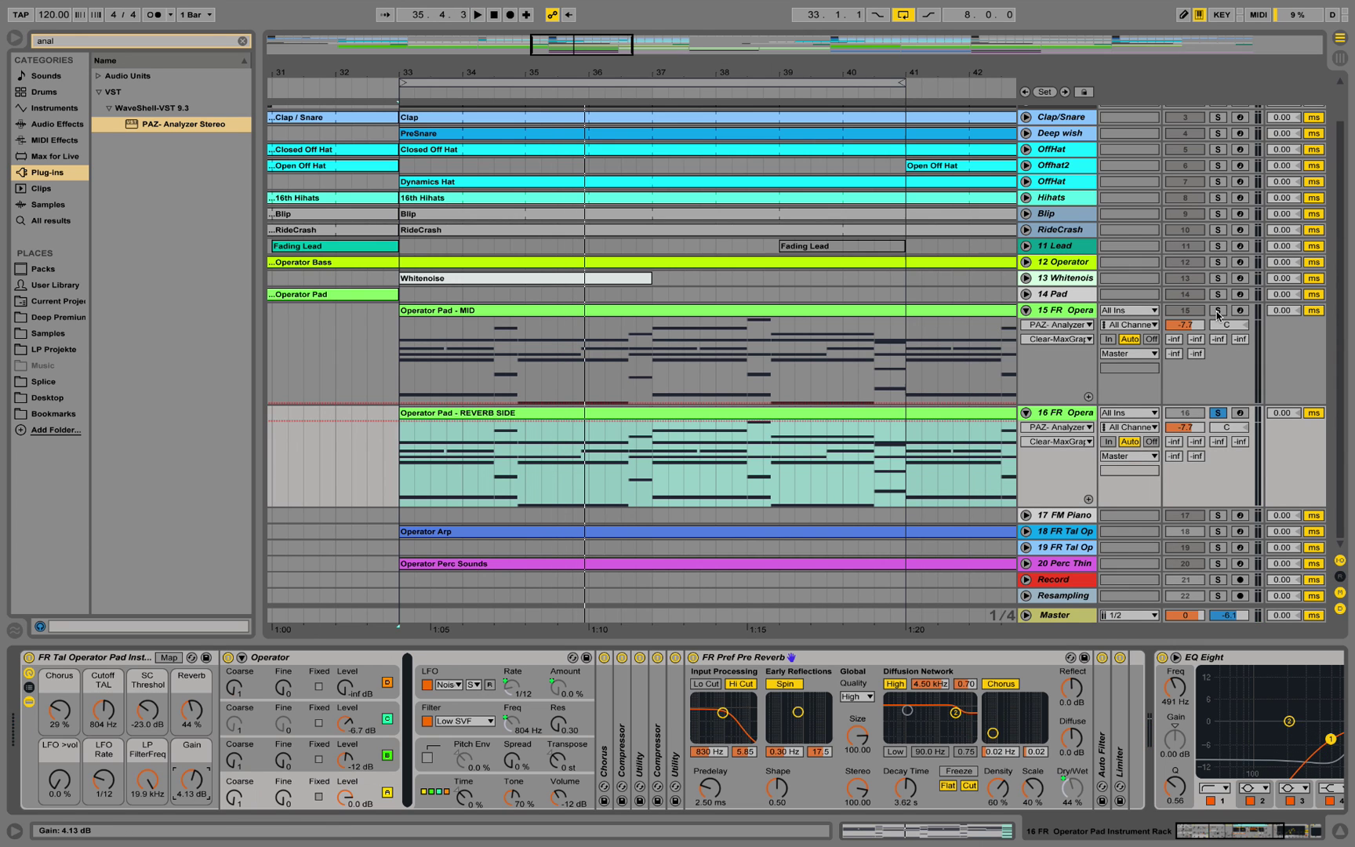
{"action": "left_click", "coordinate": [1218, 312]}
{"action": "key", "text": "space"}
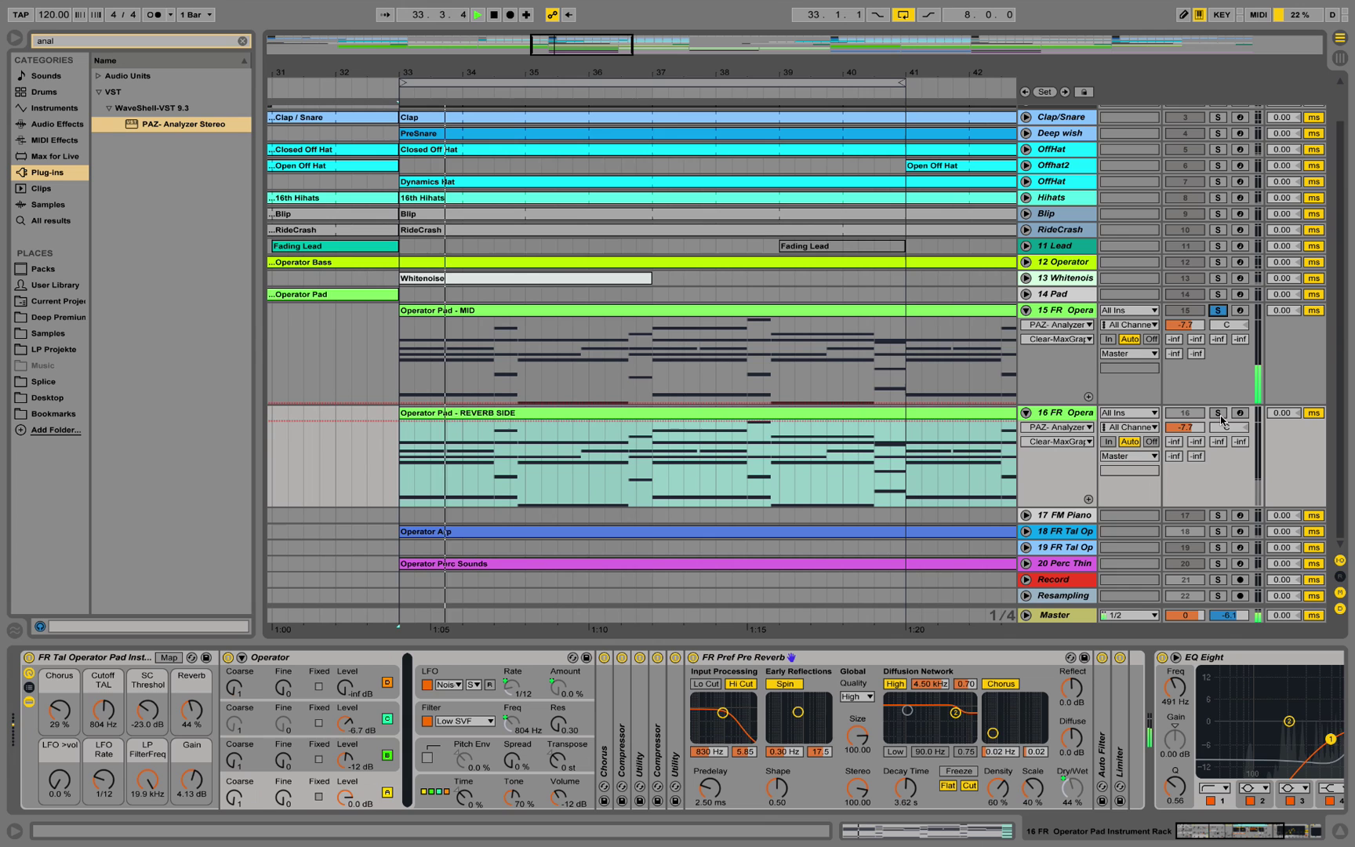
{"action": "left_click", "coordinate": [1219, 413], "text": "super"}
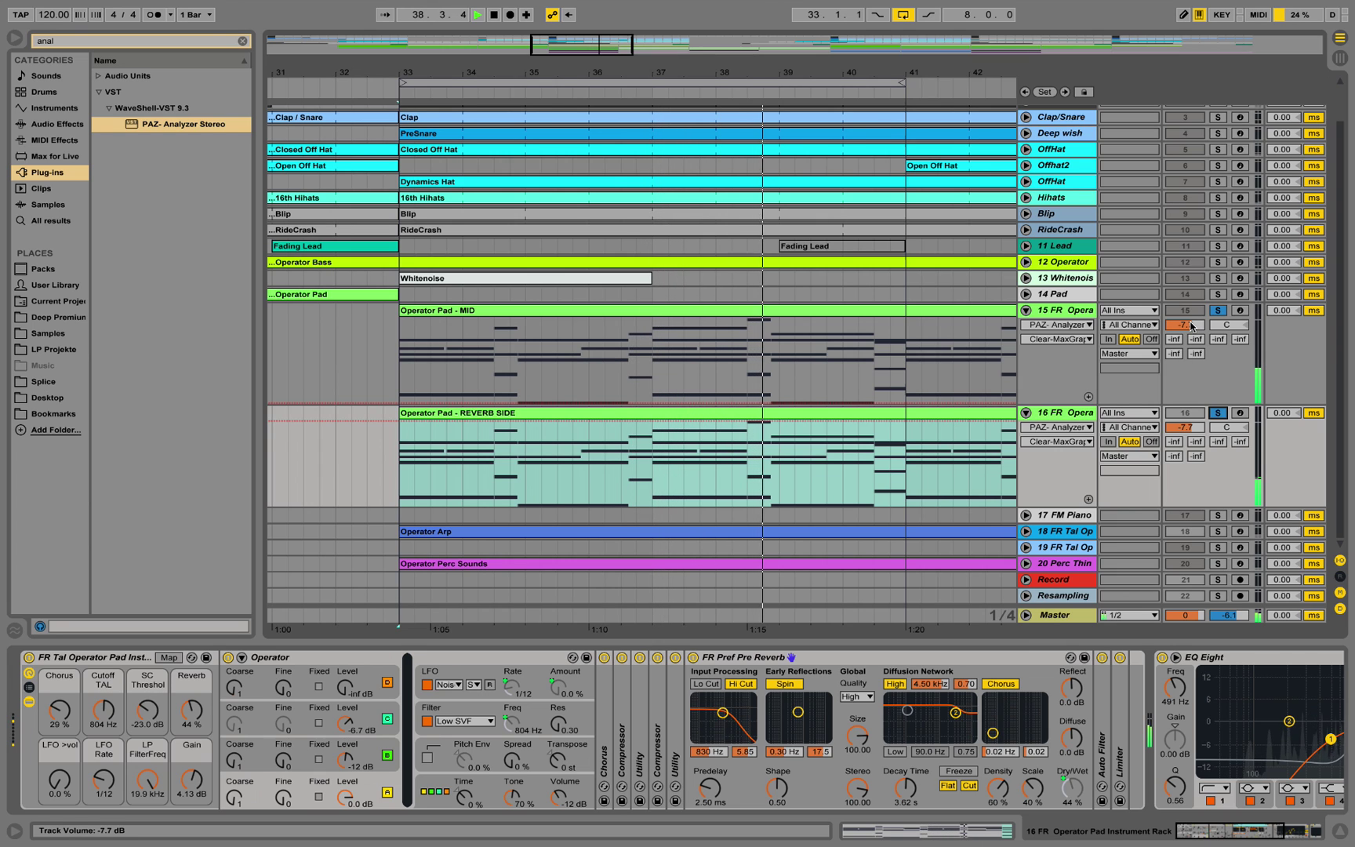
{"action": "key", "text": "space"}
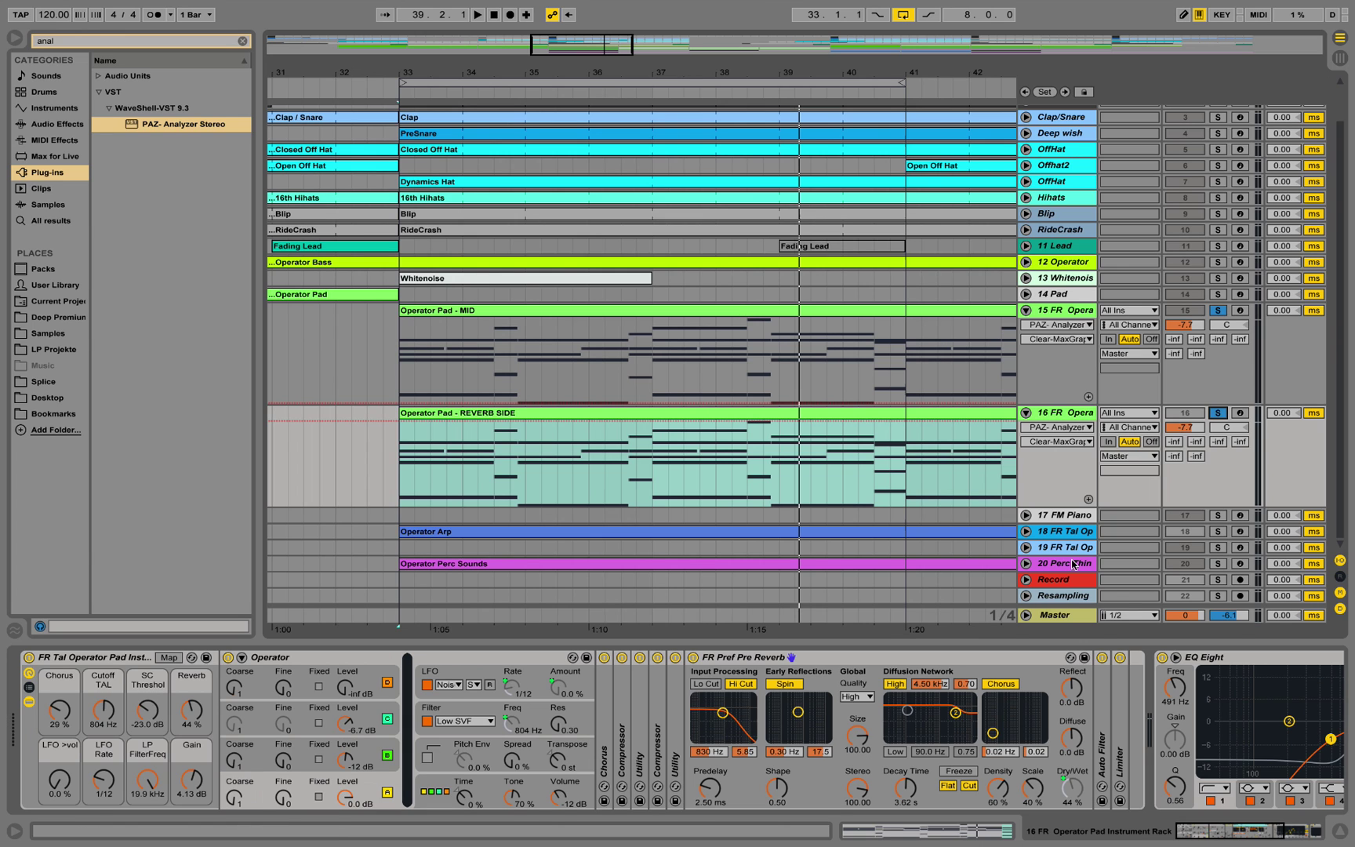
{"action": "left_click_drag", "start_coordinate": [1234, 831], "coordinate": [1273, 833]}
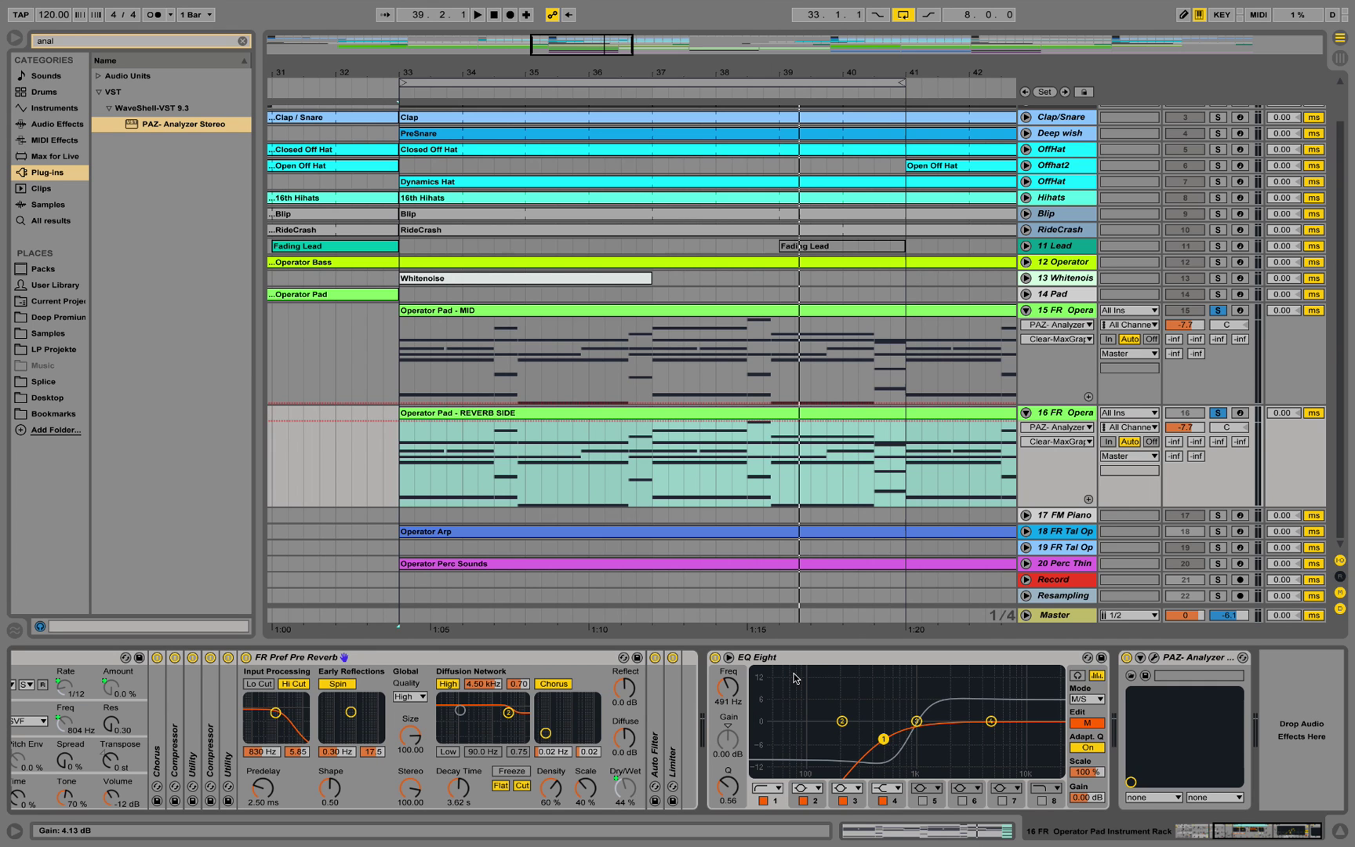
On track 15, move EQ Eight's mid band 1 low cut from 491 Hz to 658 Hz, then edit the side channel
{"action": "left_click", "coordinate": [1064, 315]}
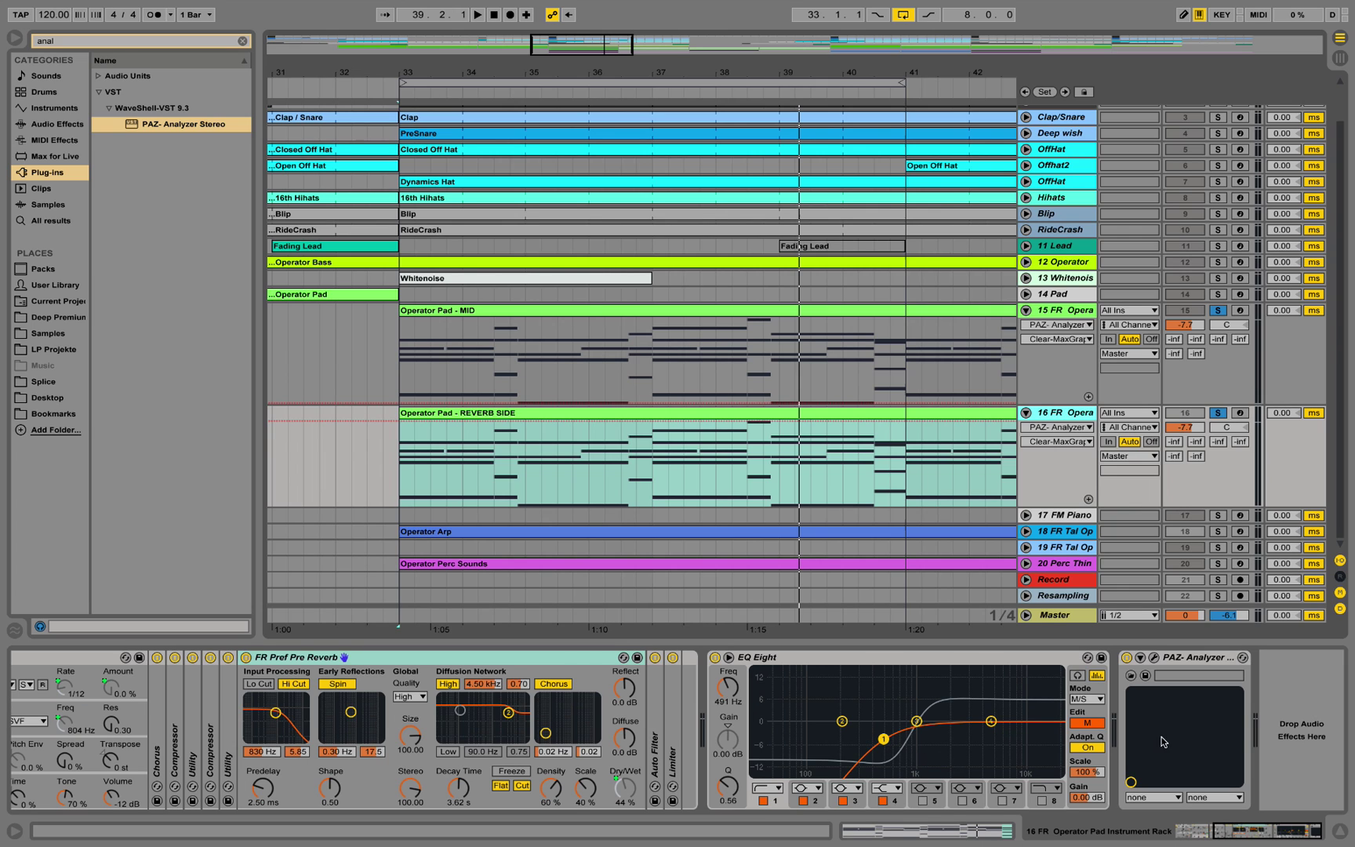
{"action": "left_click_drag", "start_coordinate": [888, 741], "coordinate": [898, 741]}
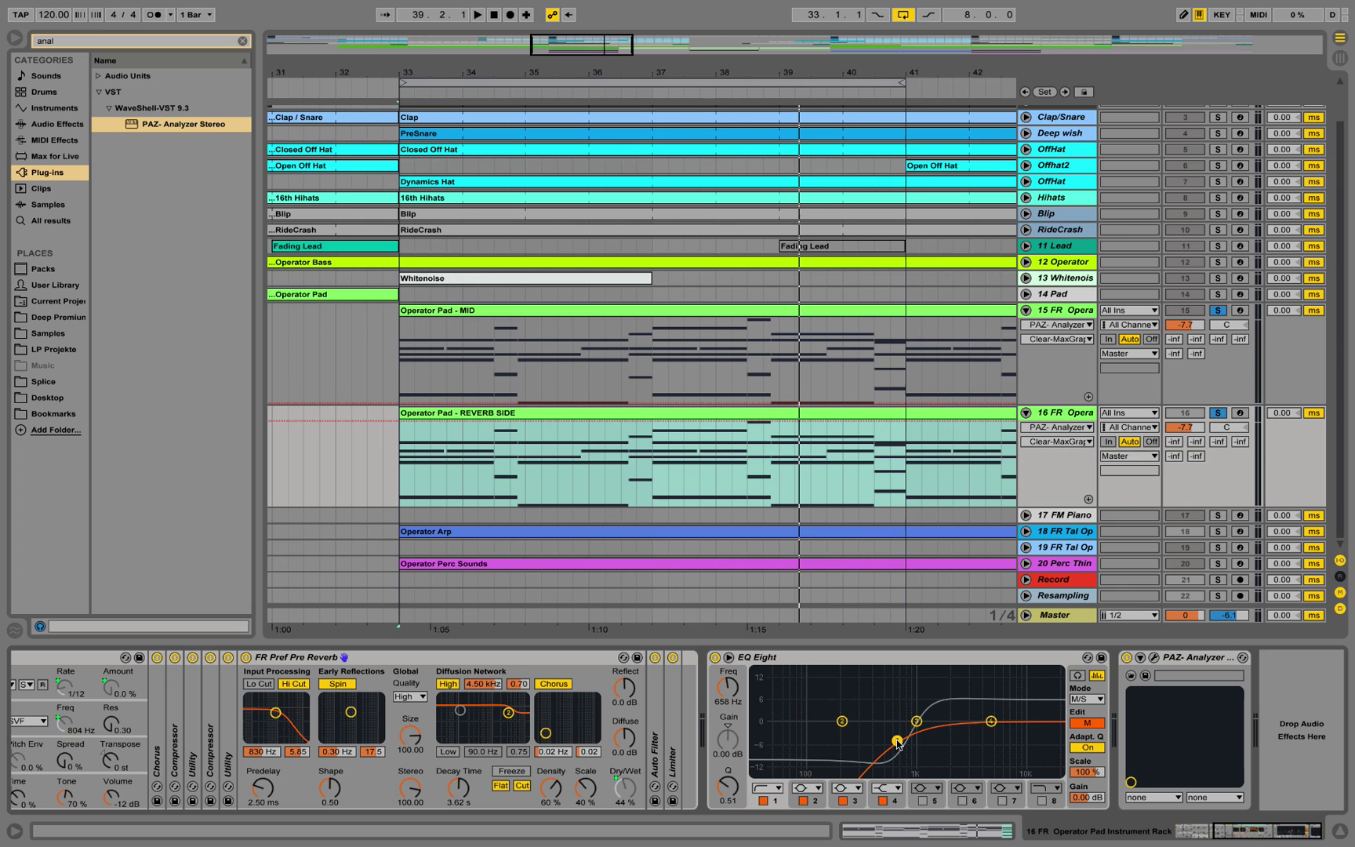
{"action": "left_click", "coordinate": [1085, 723]}
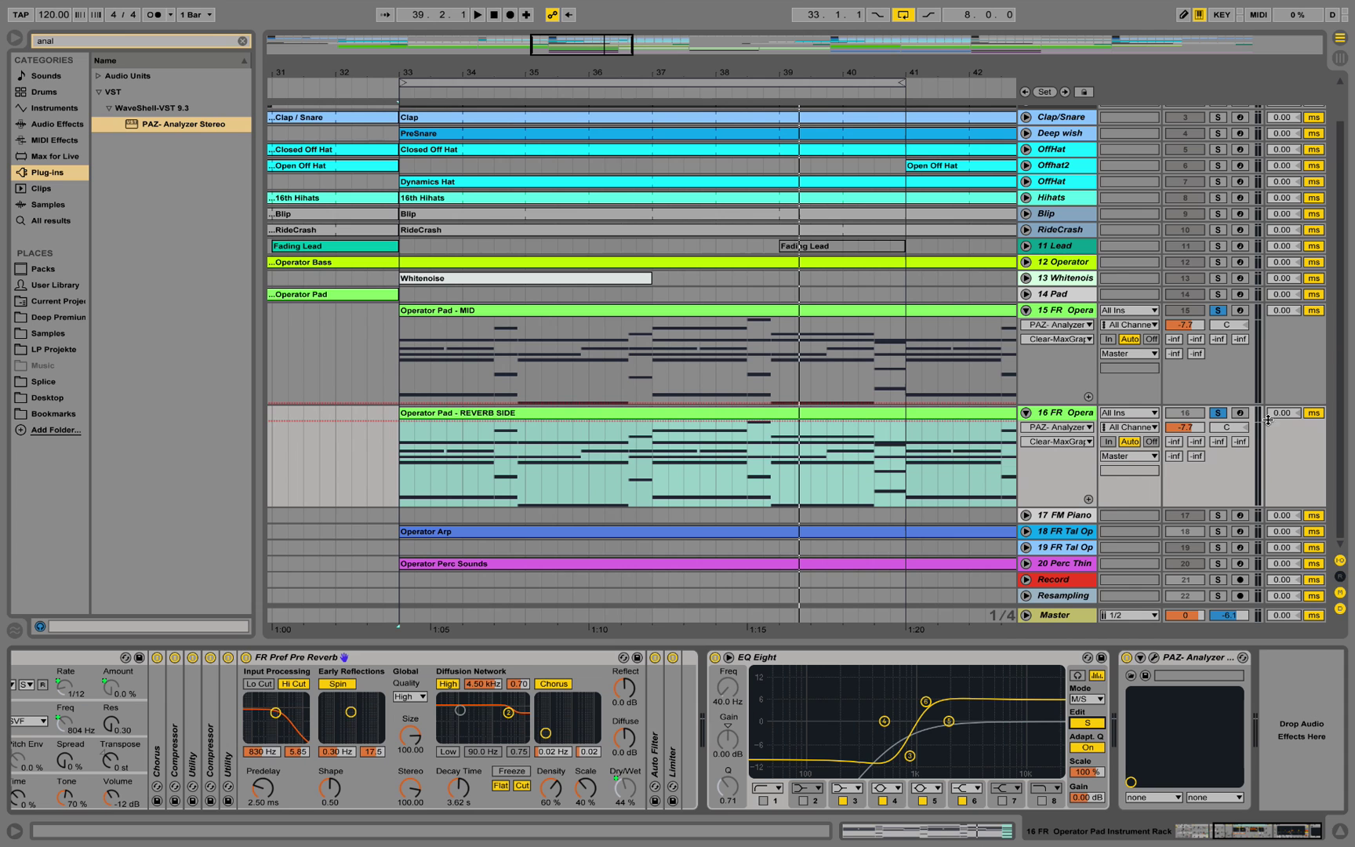
{"action": "left_click_drag", "start_coordinate": [1286, 835], "coordinate": [1215, 836]}
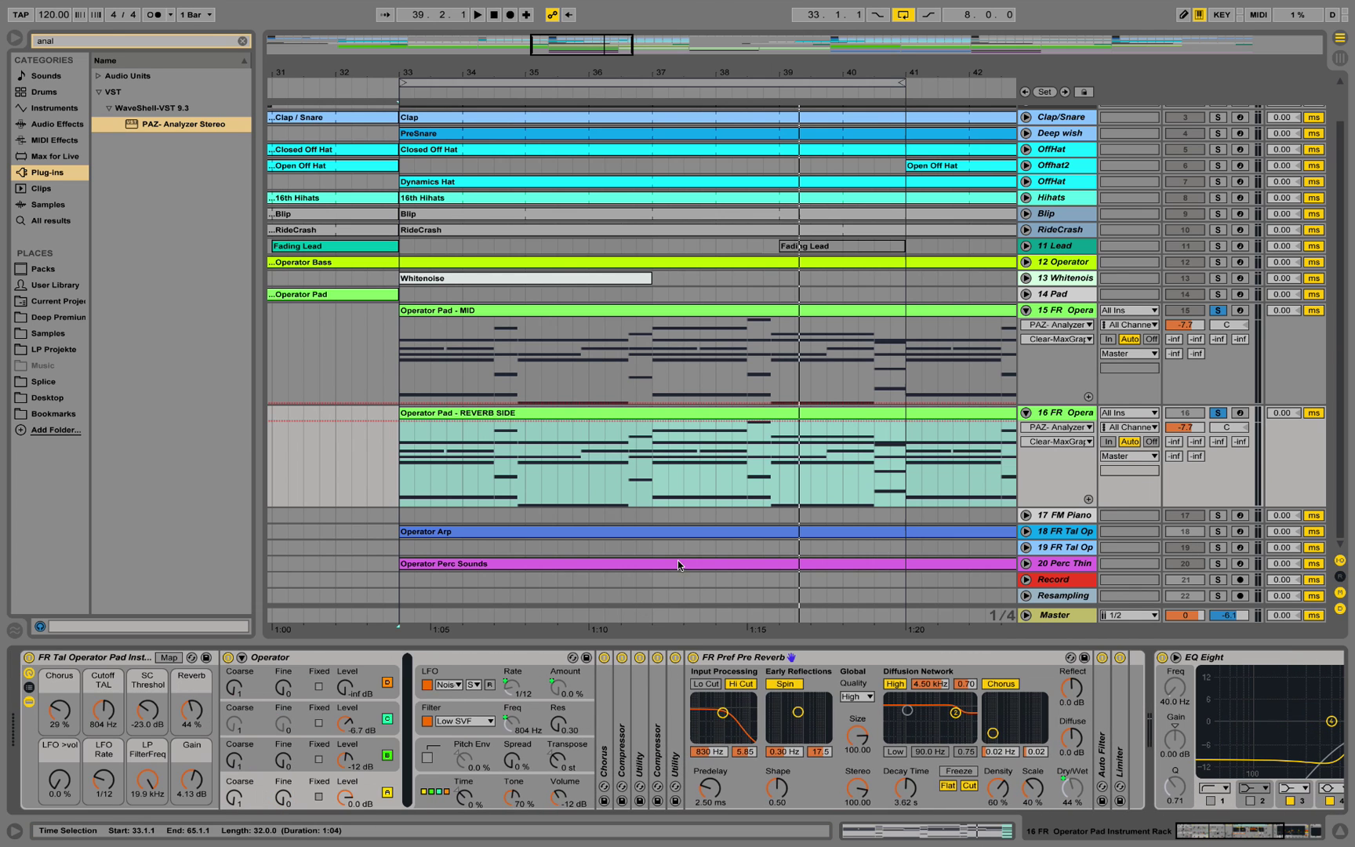
Lower the pad's Cutoff TAL macro from 804 Hz to 416 Hz while playing from bar 33
{"action": "key", "text": "space"}
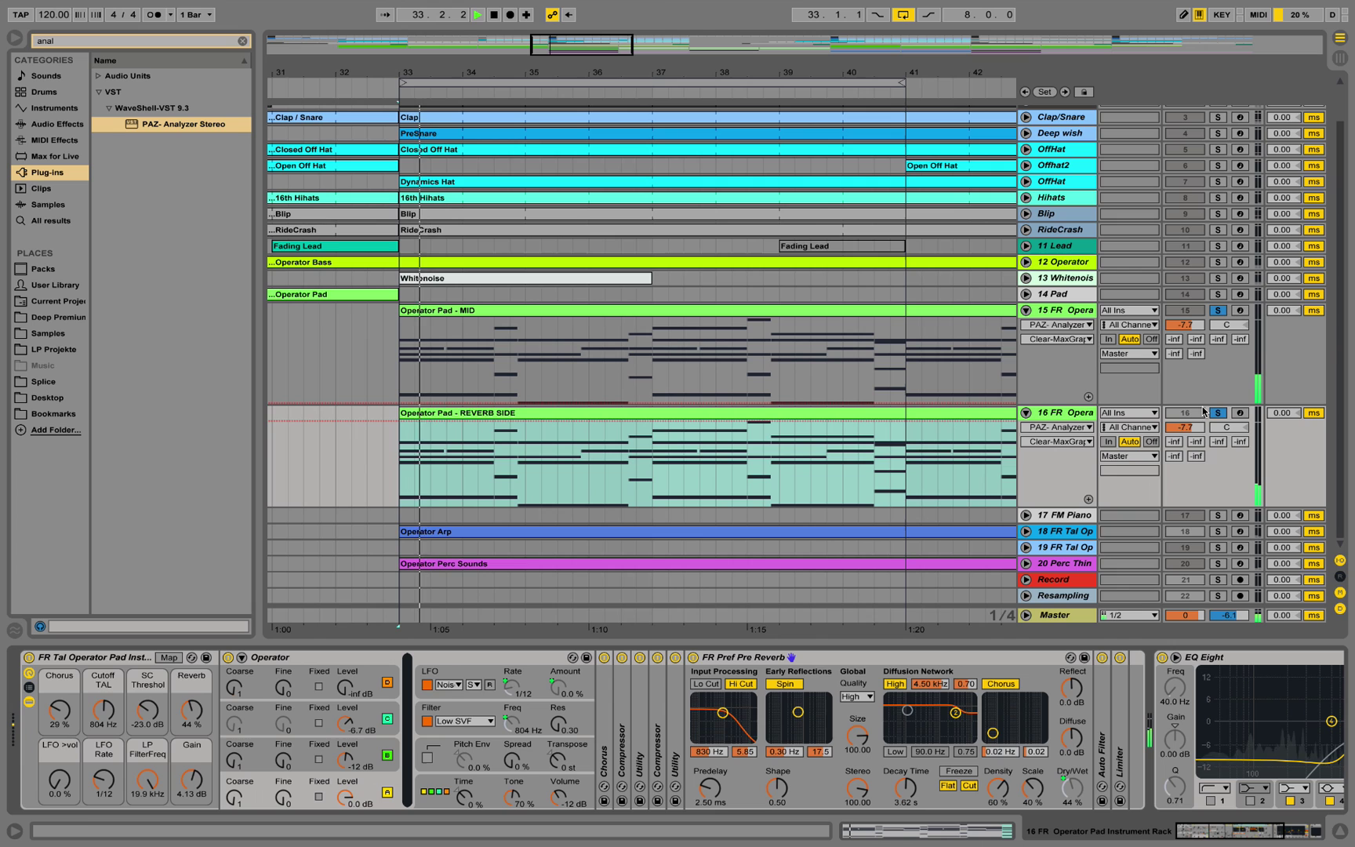
{"action": "mouse_move", "coordinate": [102, 709]}
{"action": "left_mouse_down"}
{"action": "mouse_move", "coordinate": [103, 725]}
{"action": "mouse_move", "coordinate": [103, 678]}
{"action": "mouse_move", "coordinate": [102, 732]}
{"action": "left_mouse_up"}
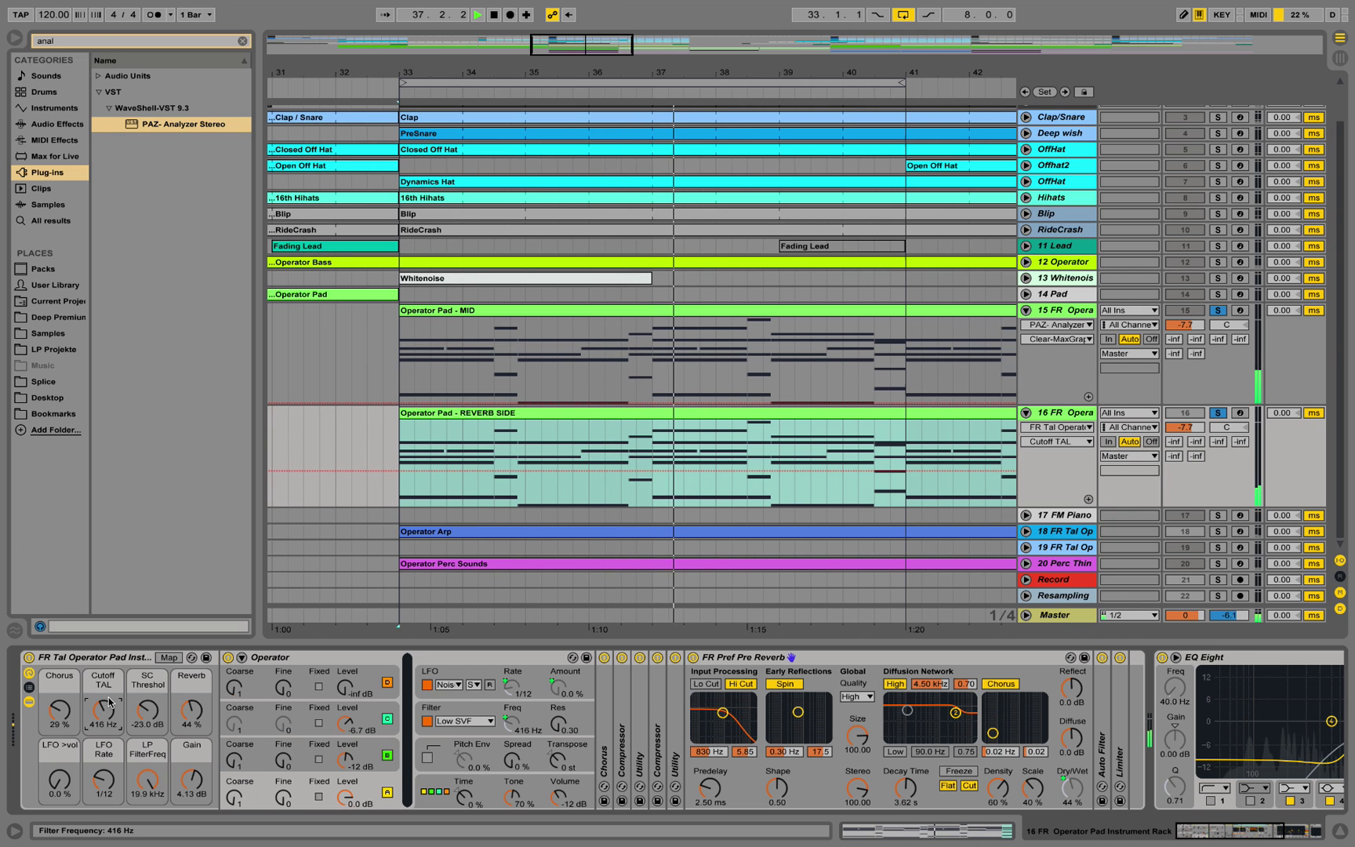
{"action": "key", "text": "space"}
{"action": "left_click", "coordinate": [1257, 837]}
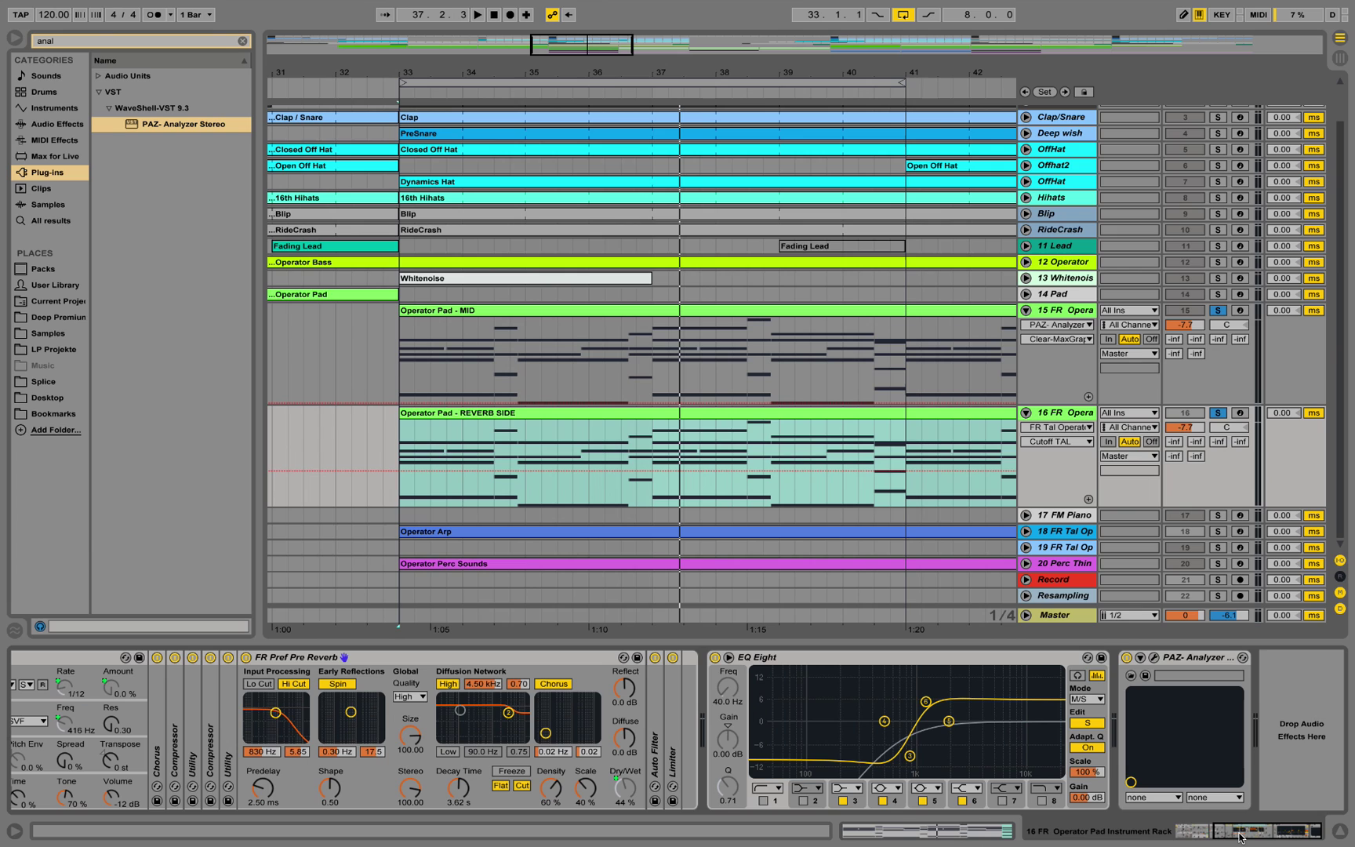
{"action": "left_click", "coordinate": [1101, 699]}
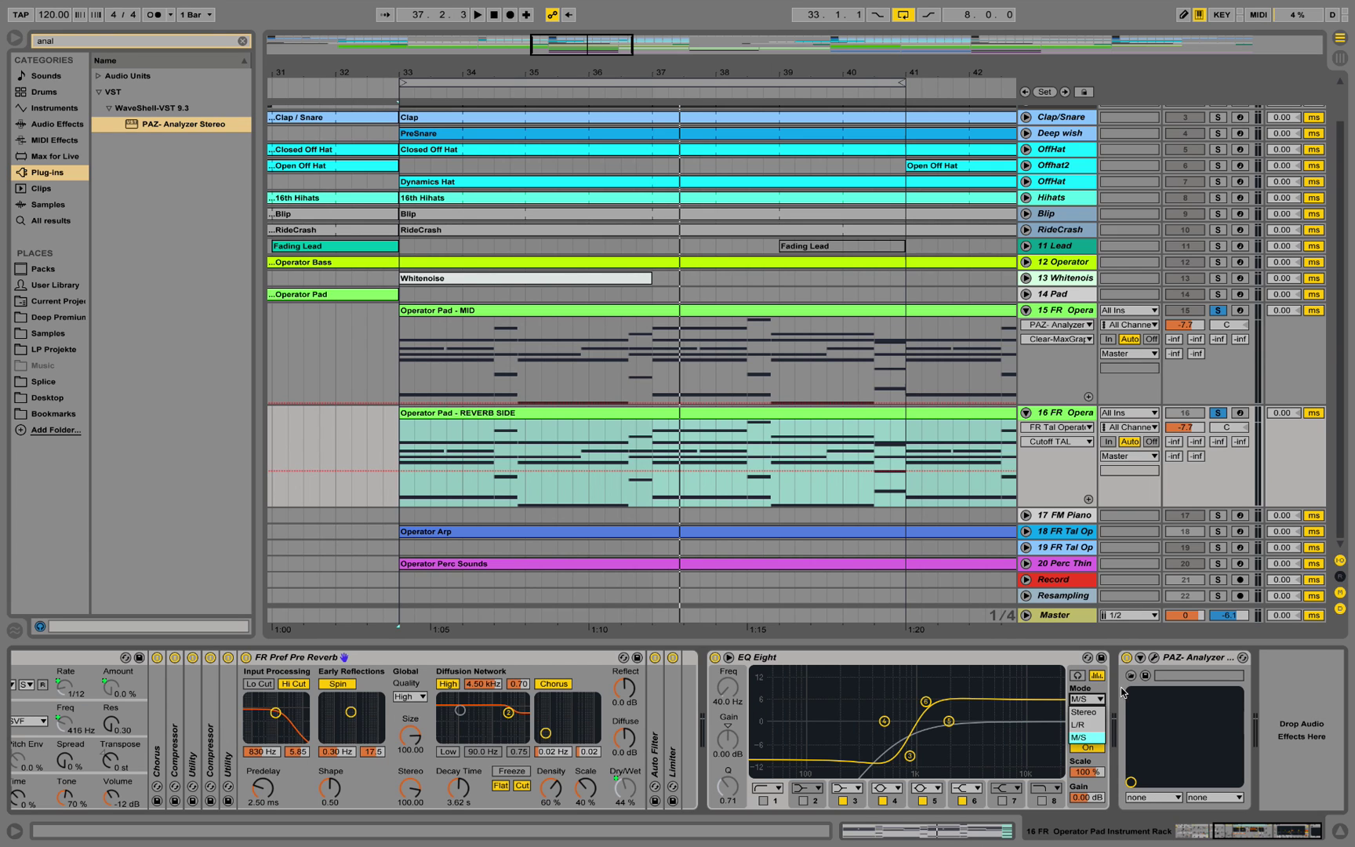
{"action": "left_click", "coordinate": [1101, 695]}
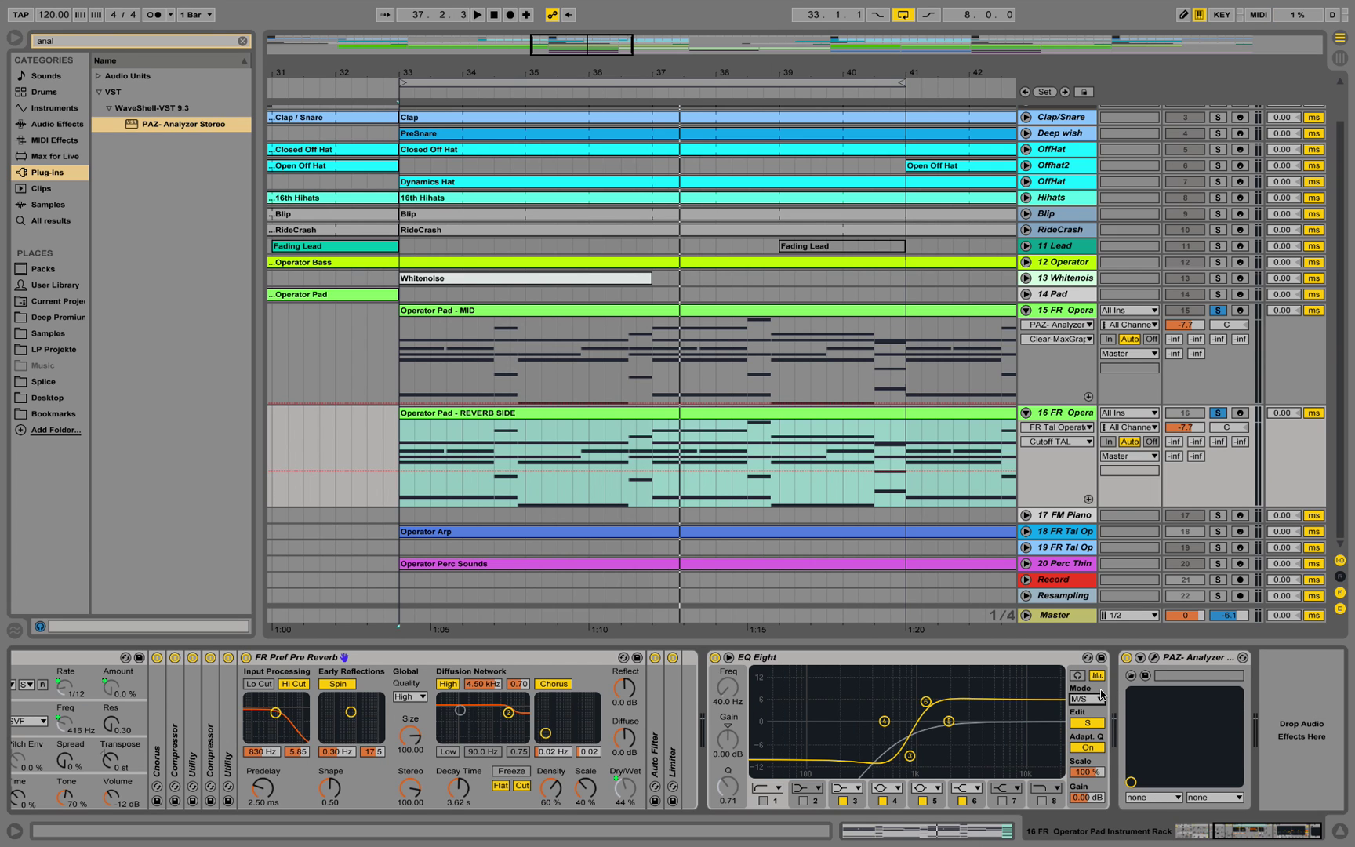